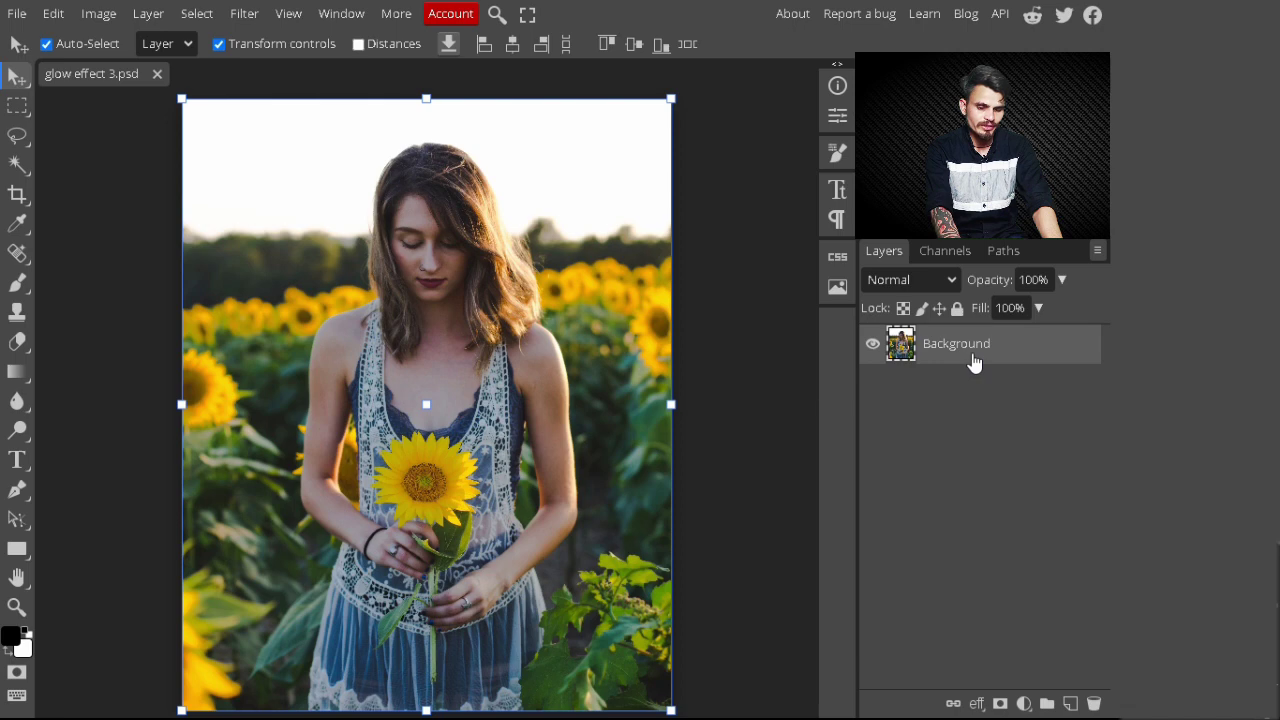
# Step: Open the new fill or adjustment layer menu at the bottom of the Layers panel
pyautogui.click(1023, 703)
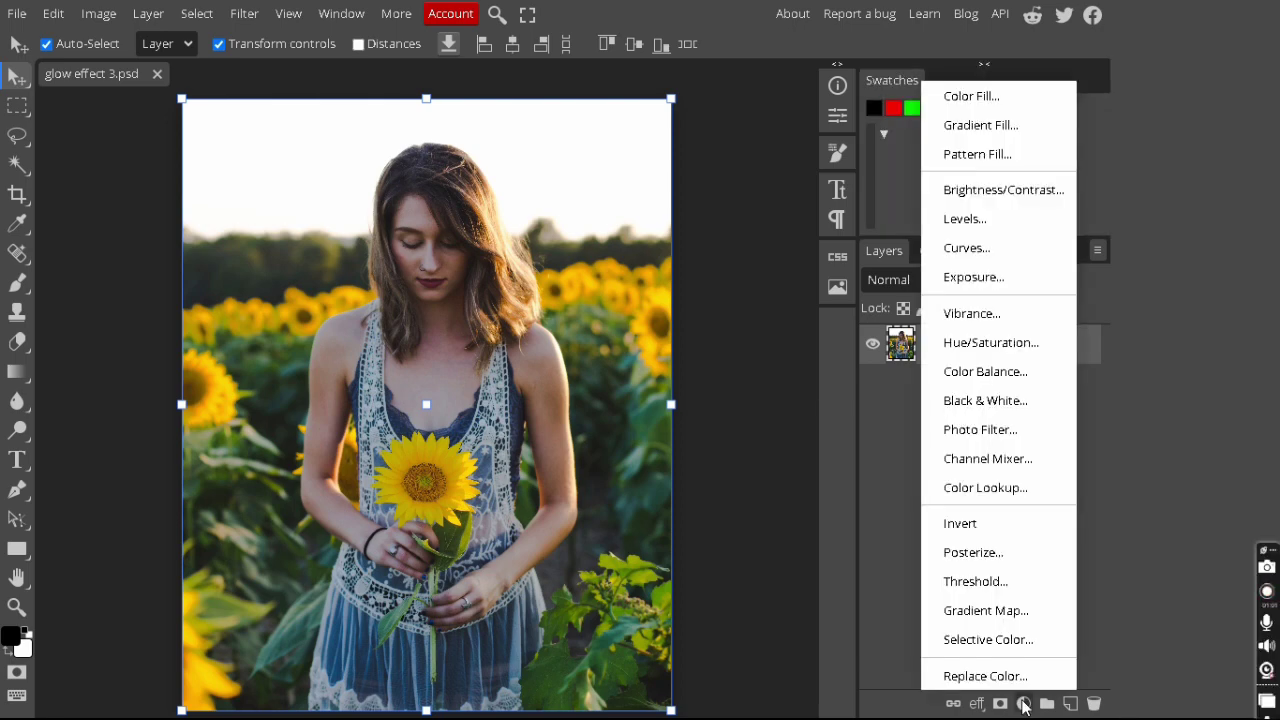
# Step: Add a Color Fill layer in blue-violet #495093 covering the whole photo
pyautogui.click(986, 108)
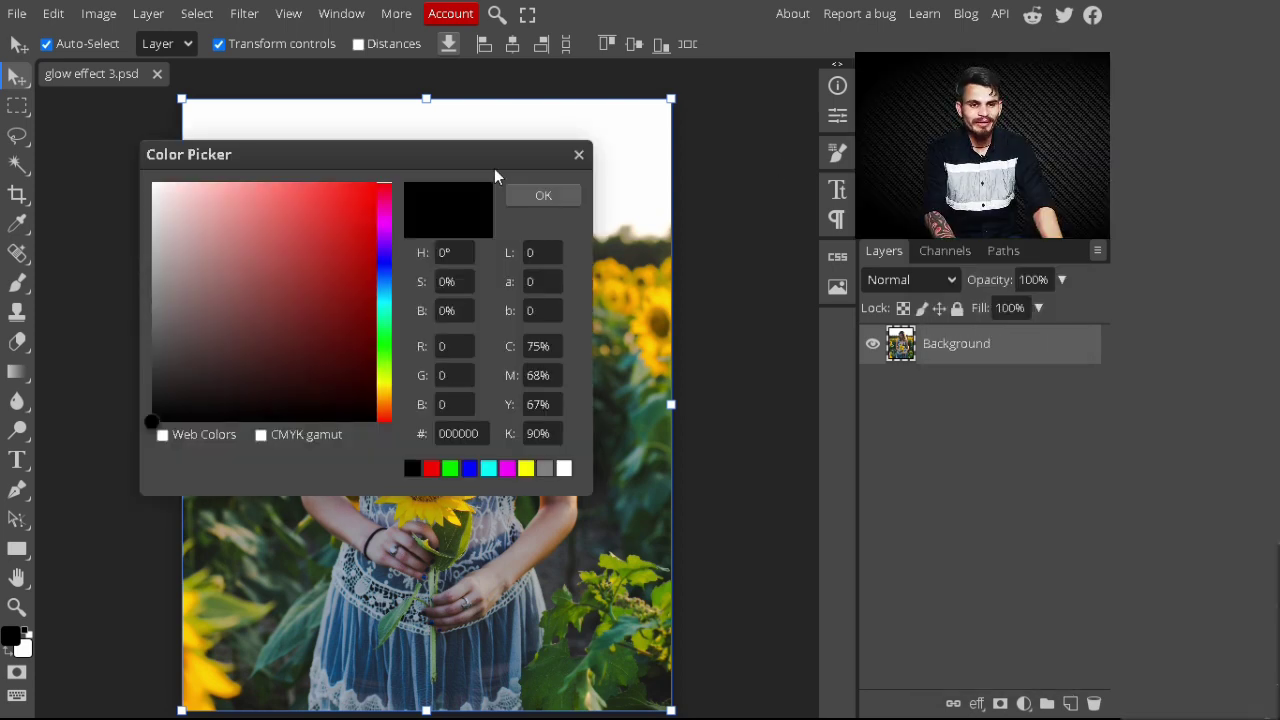
pyautogui.moveTo(429, 156); pyautogui.dragTo(840, 398)
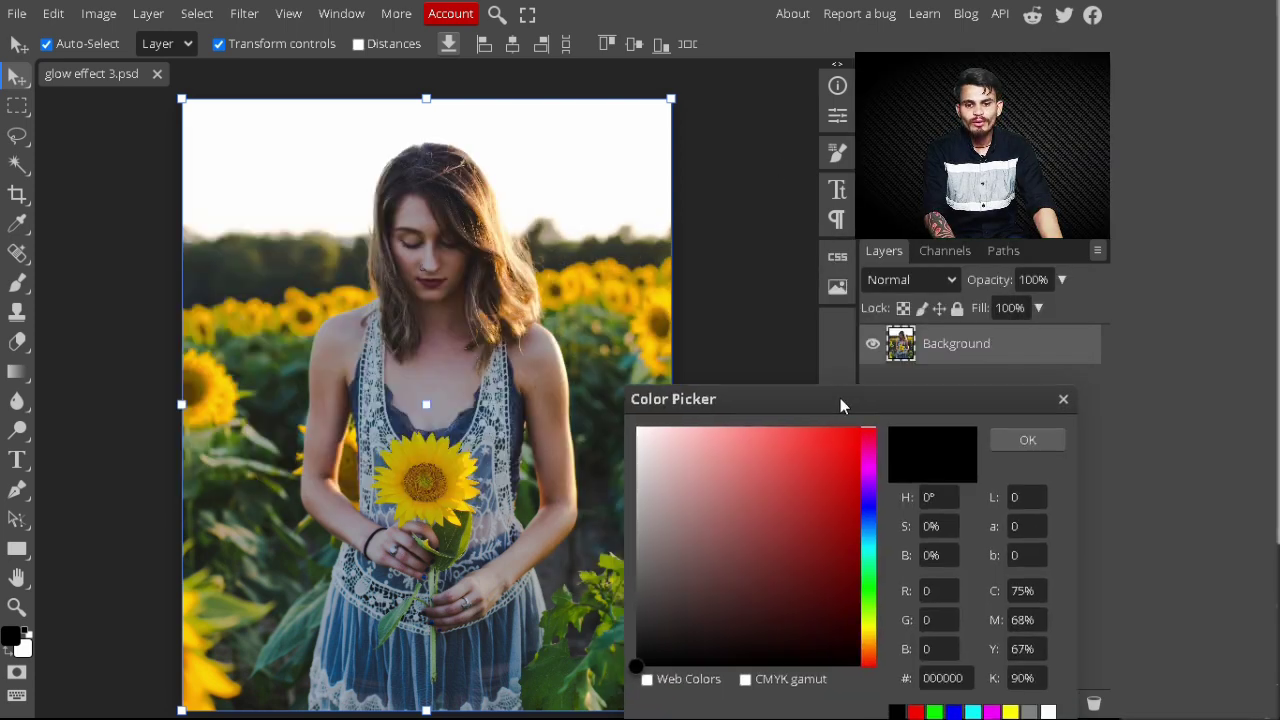
pyautogui.click(869, 500)
pyautogui.moveTo(724, 527)
pyautogui.mouseDown()
pyautogui.moveTo(749, 503)
pyautogui.moveTo(748, 518)
pyautogui.mouseUp()
pyautogui.moveTo(867, 503); pyautogui.dragTo(868, 511)
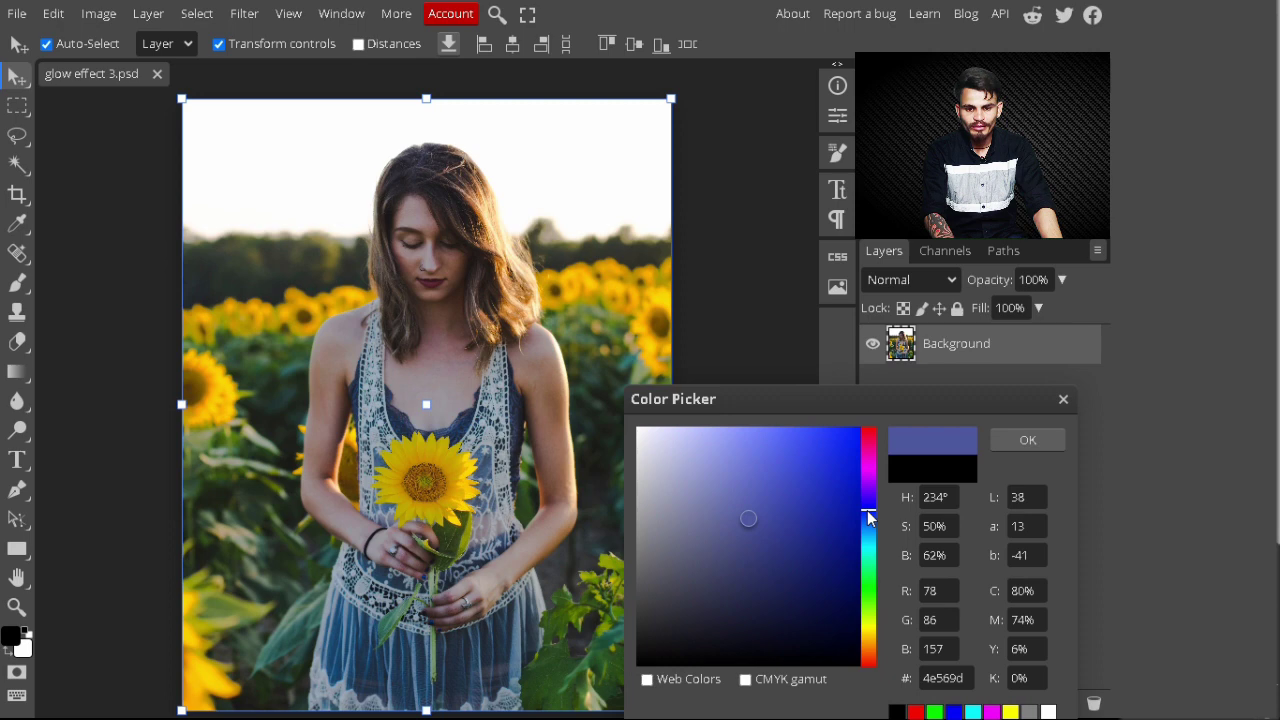
pyautogui.moveTo(745, 522); pyautogui.dragTo(749, 527)
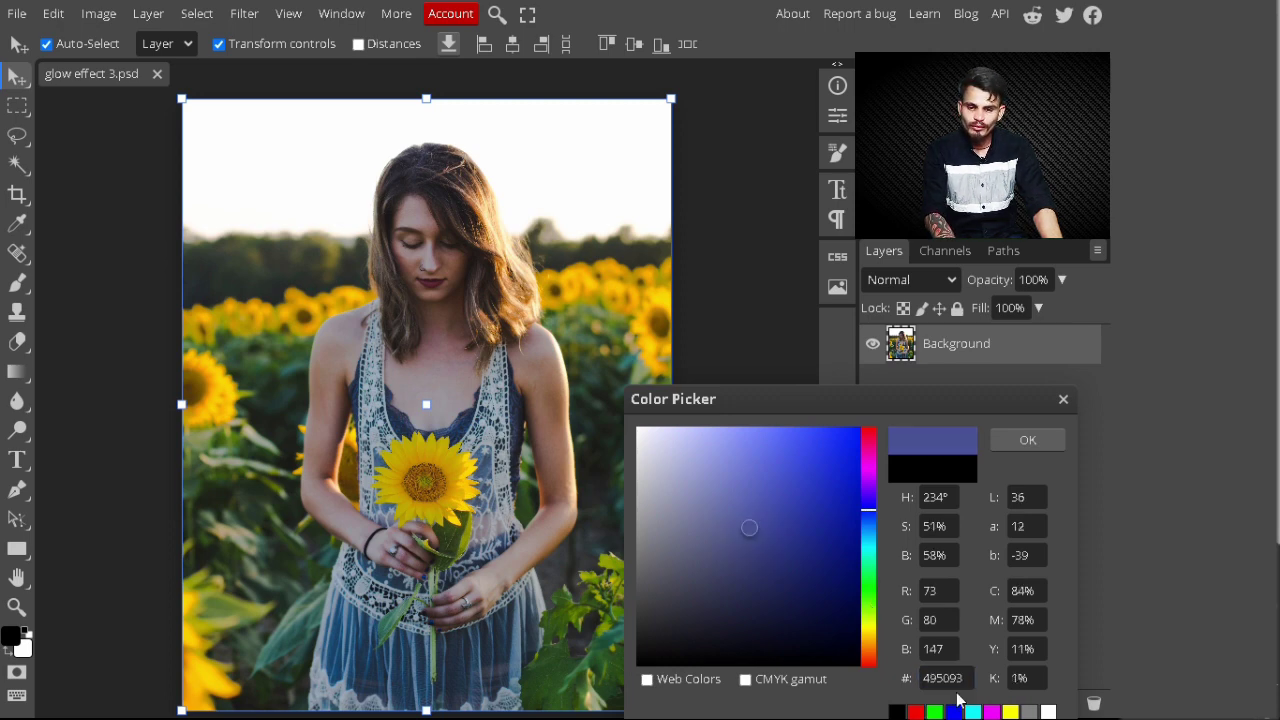
pyautogui.click(962, 684)
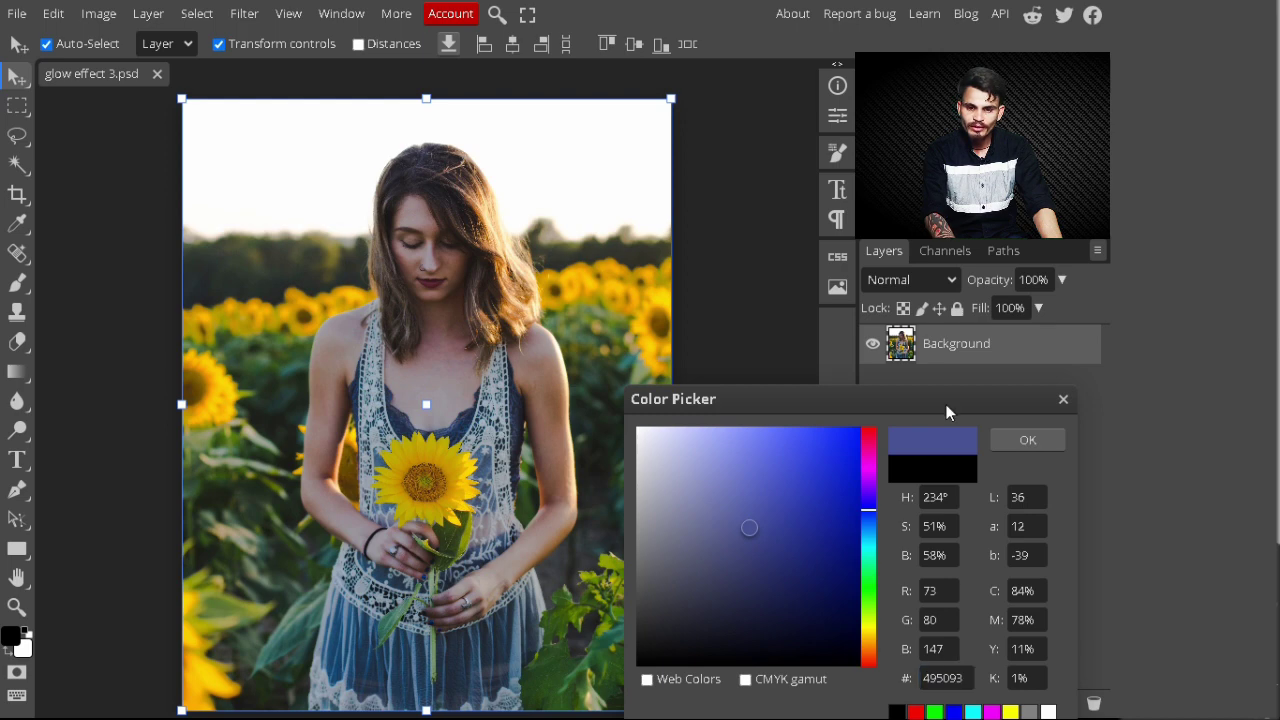
pyautogui.moveTo(946, 405); pyautogui.dragTo(944, 393)
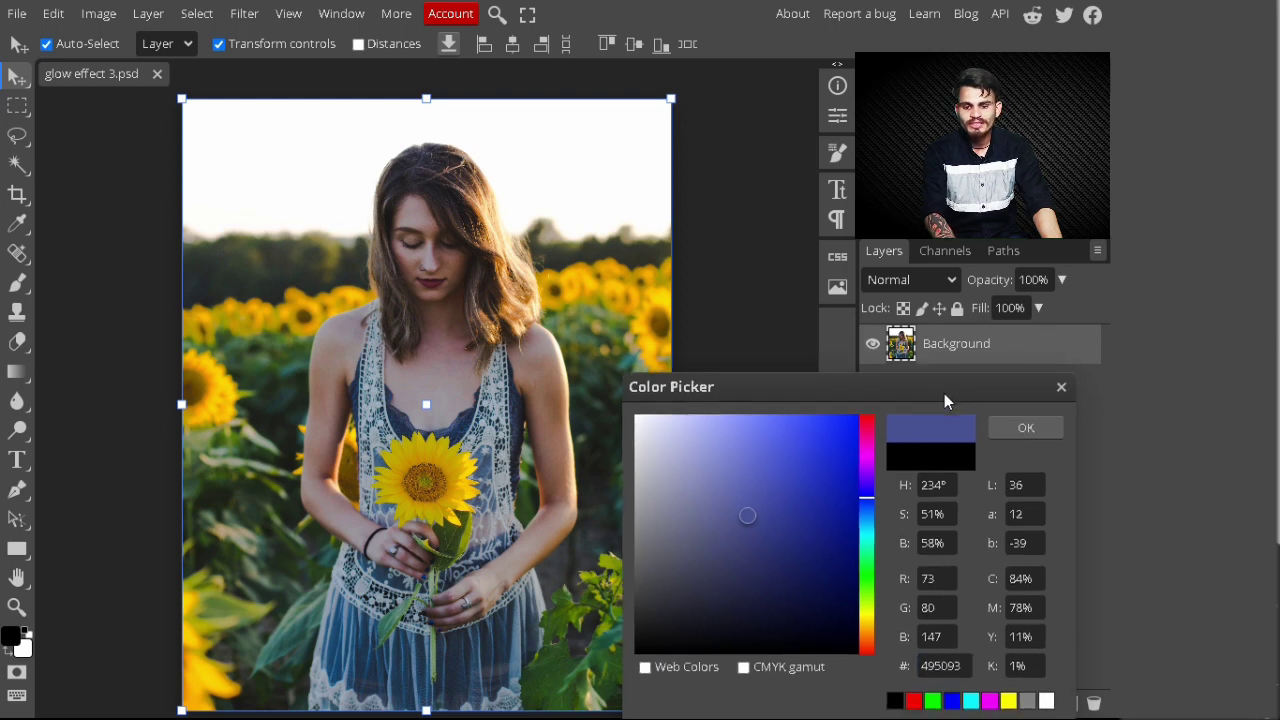
pyautogui.click(1038, 428)
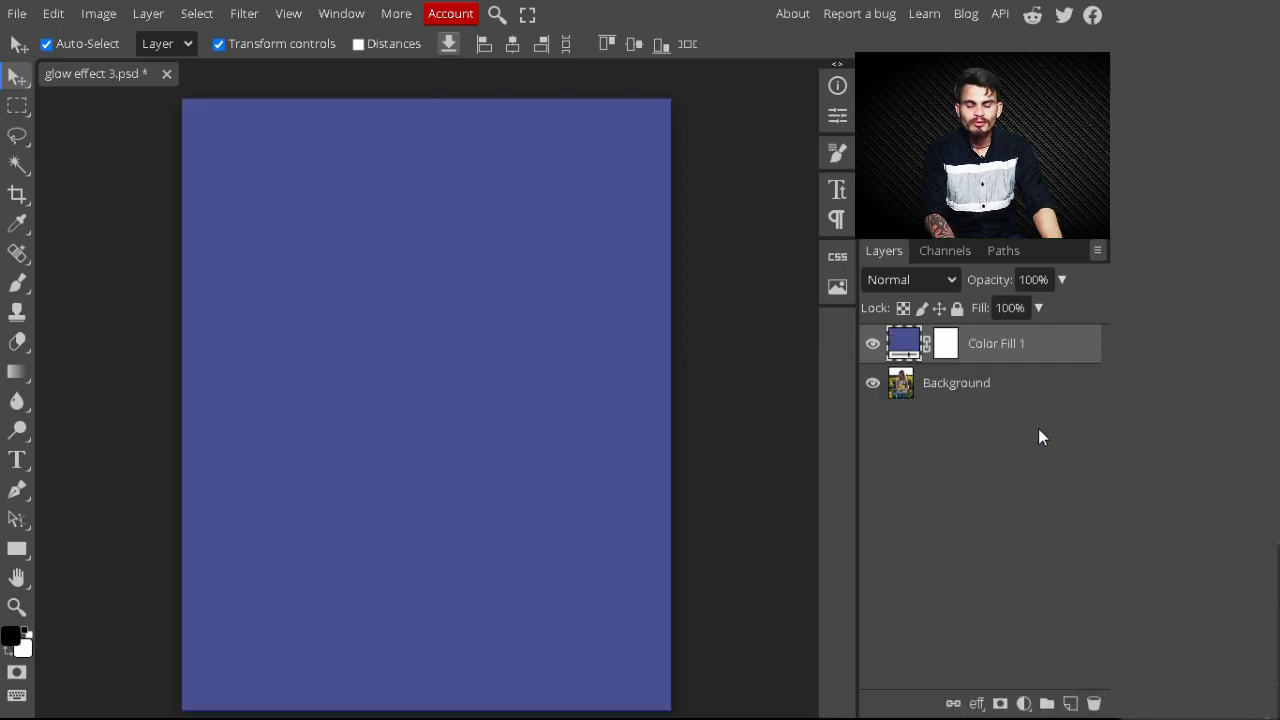
# Step: Set Color Fill 1 to Multiply blend mode at 65% opacity
pyautogui.click(930, 283)
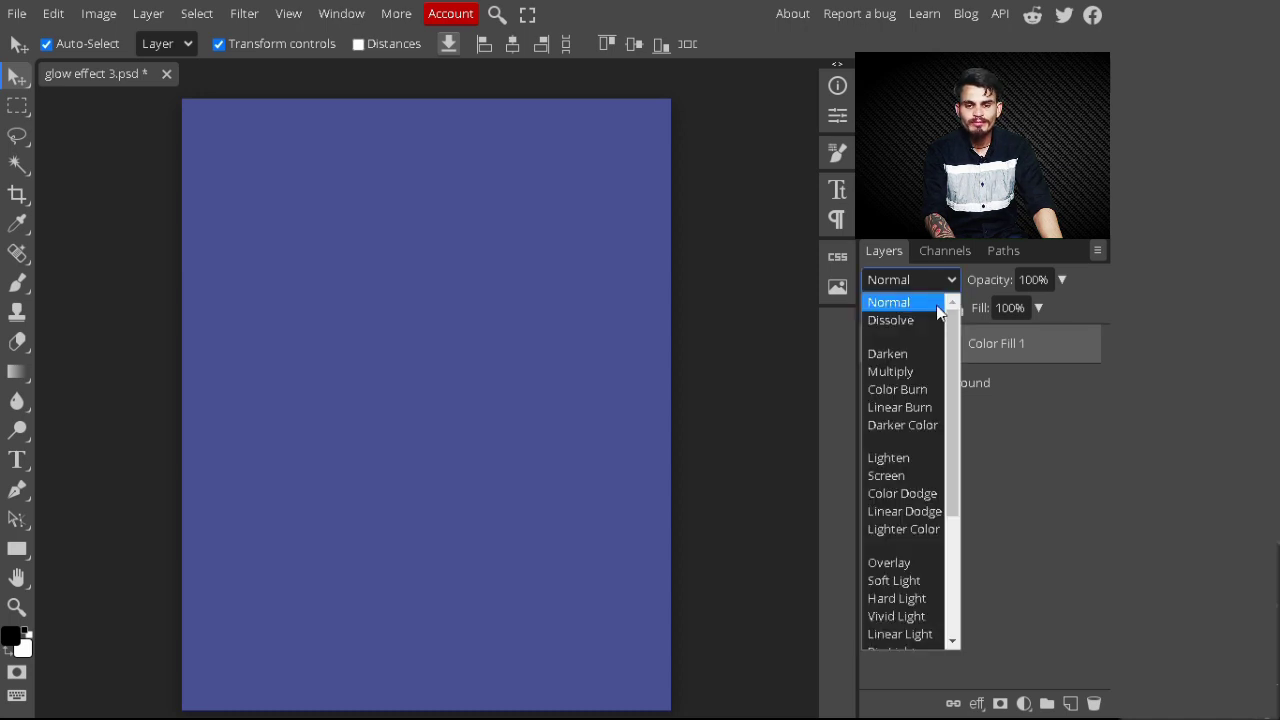
pyautogui.moveTo(950, 351); pyautogui.dragTo(912, 356)
pyautogui.press('Escape')
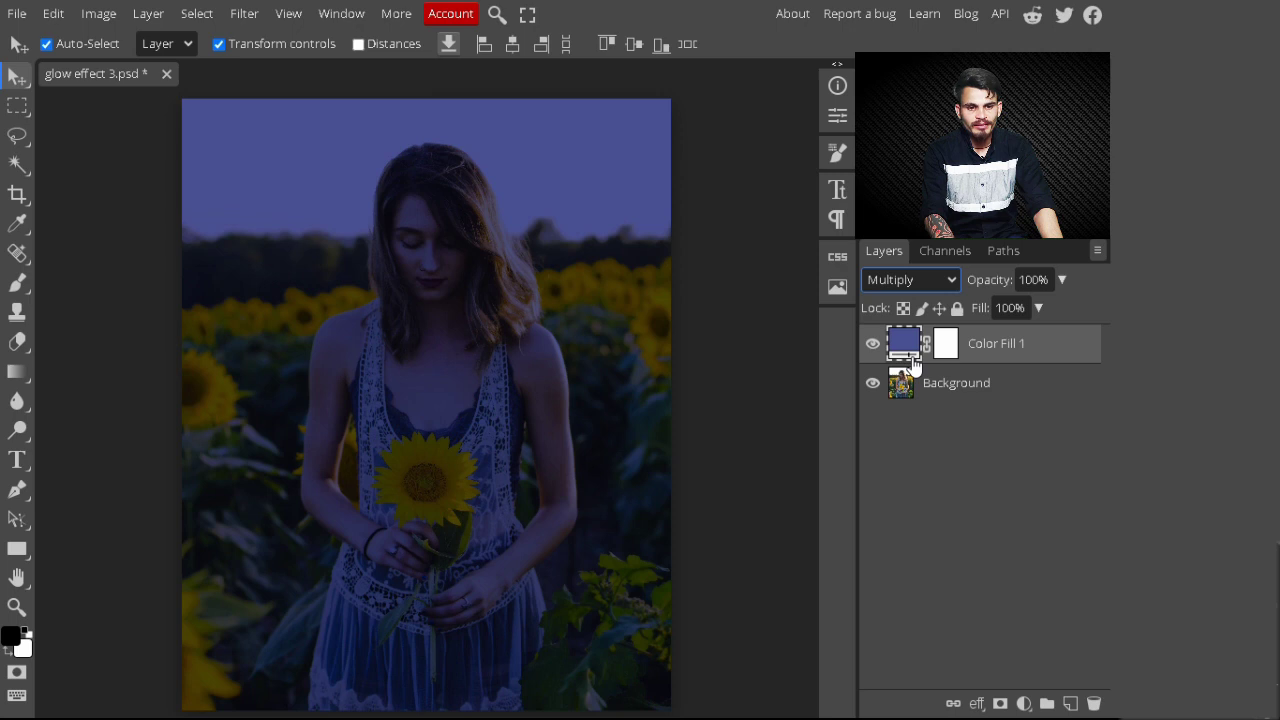
pyautogui.click(1061, 281)
pyautogui.moveTo(1059, 309); pyautogui.dragTo(1031, 310)
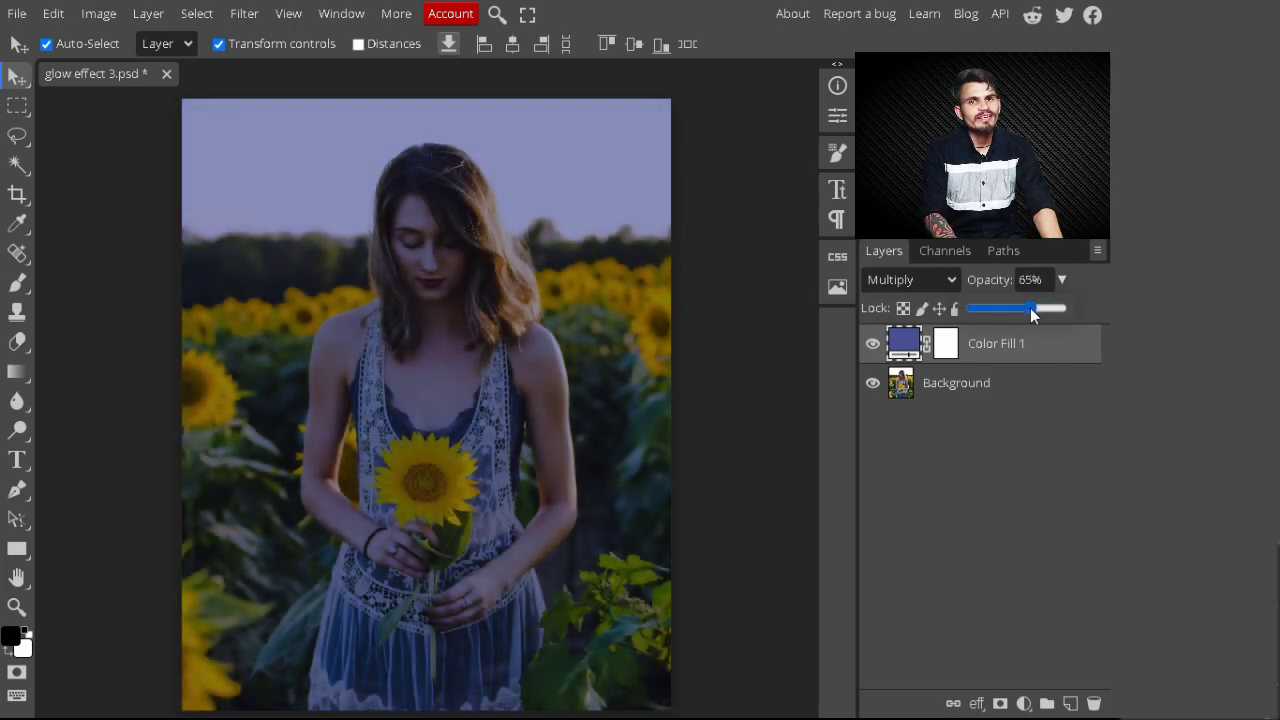
pyautogui.click(1030, 282)
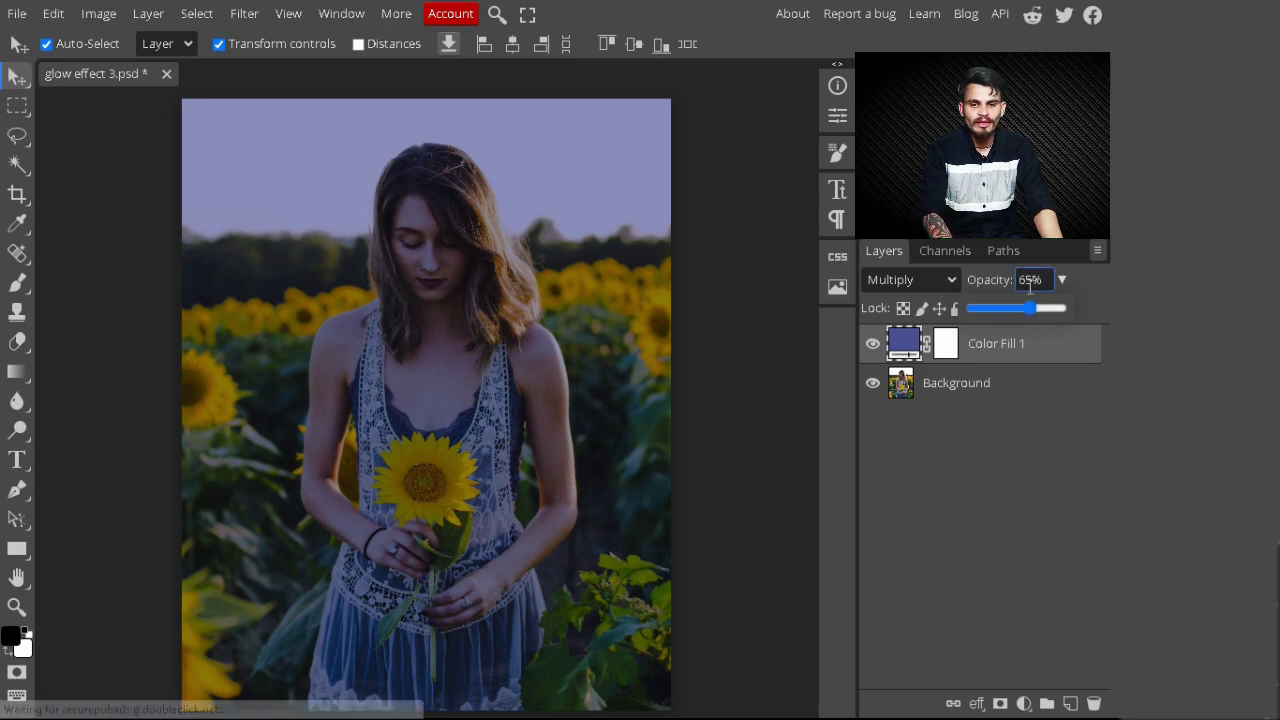
pyautogui.click(1025, 423)
# Step: Make the Background layer active and quick-select the sunflower head
pyautogui.press('w')
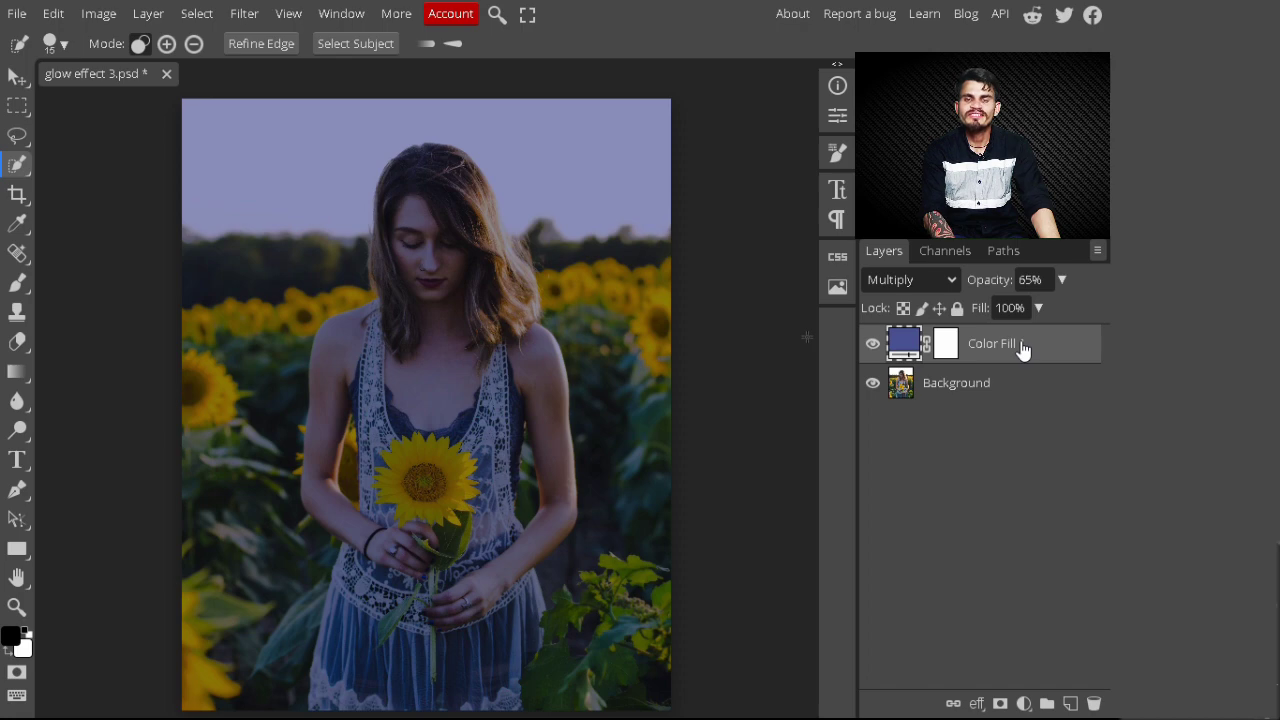
pyautogui.click(1013, 400)
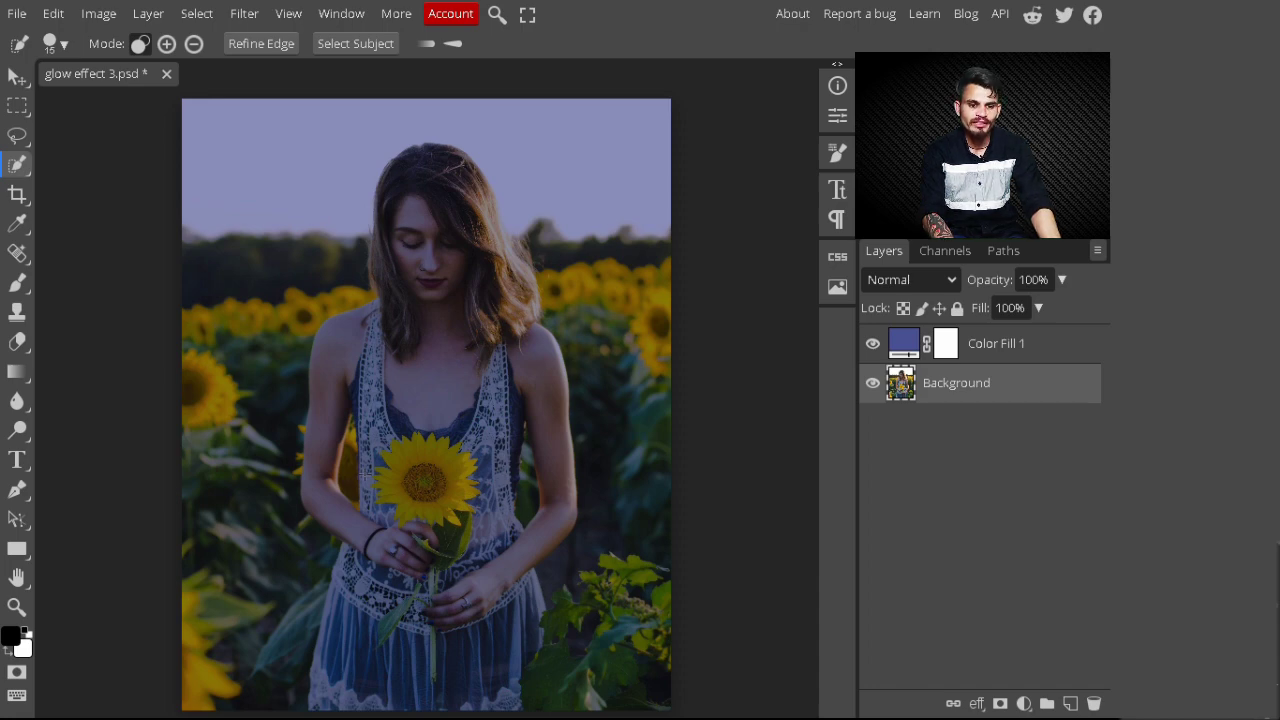
pyautogui.click(426, 458)
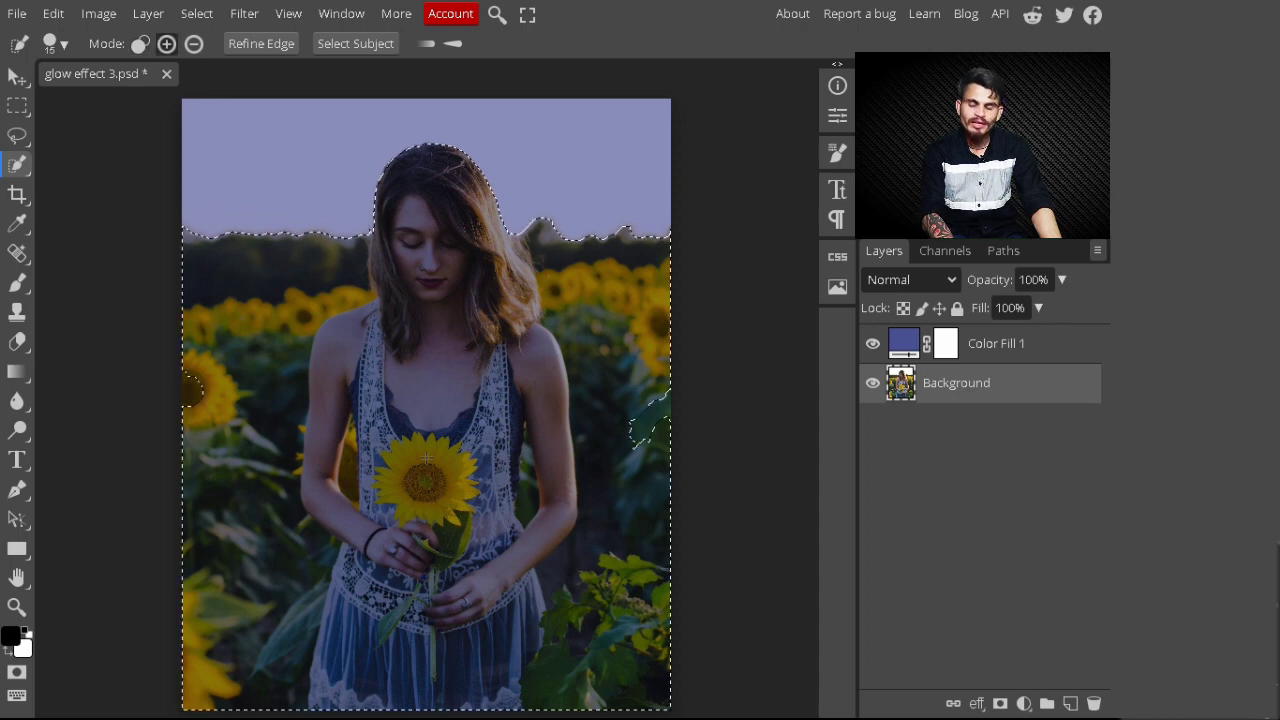
pyautogui.press('alt')
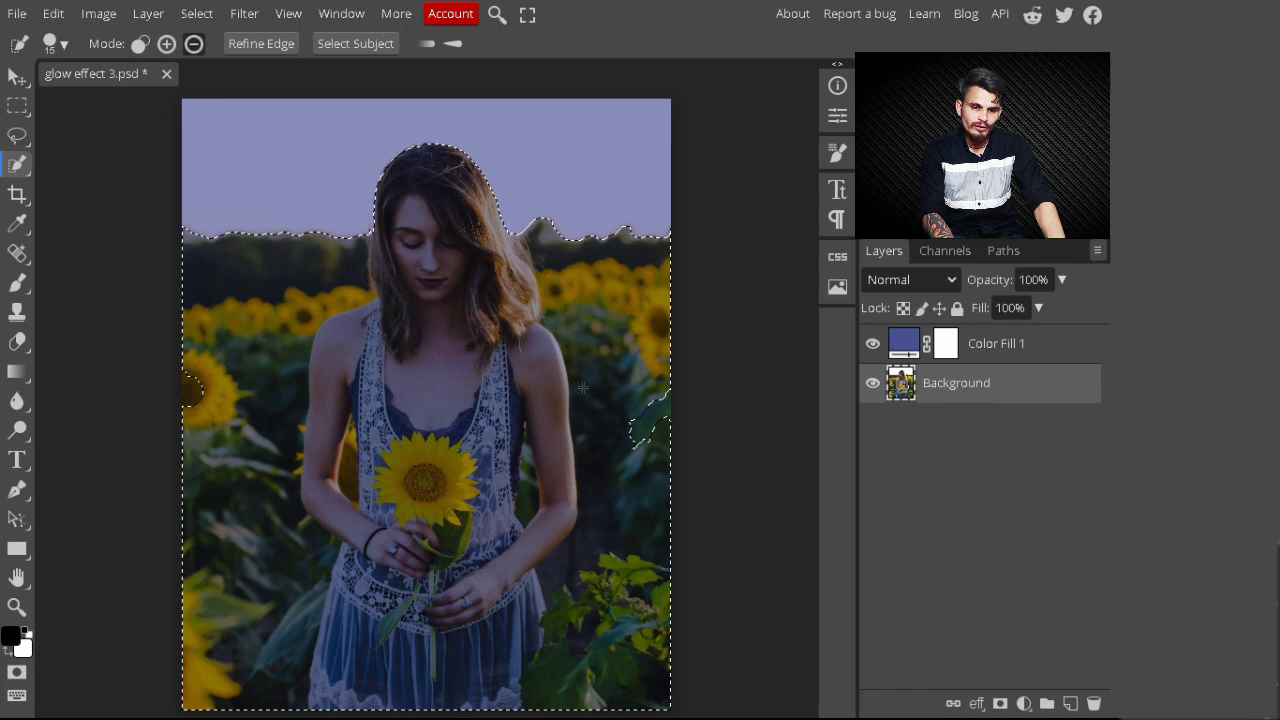
pyautogui.hotkey('ctrl', 'alt', 'z')
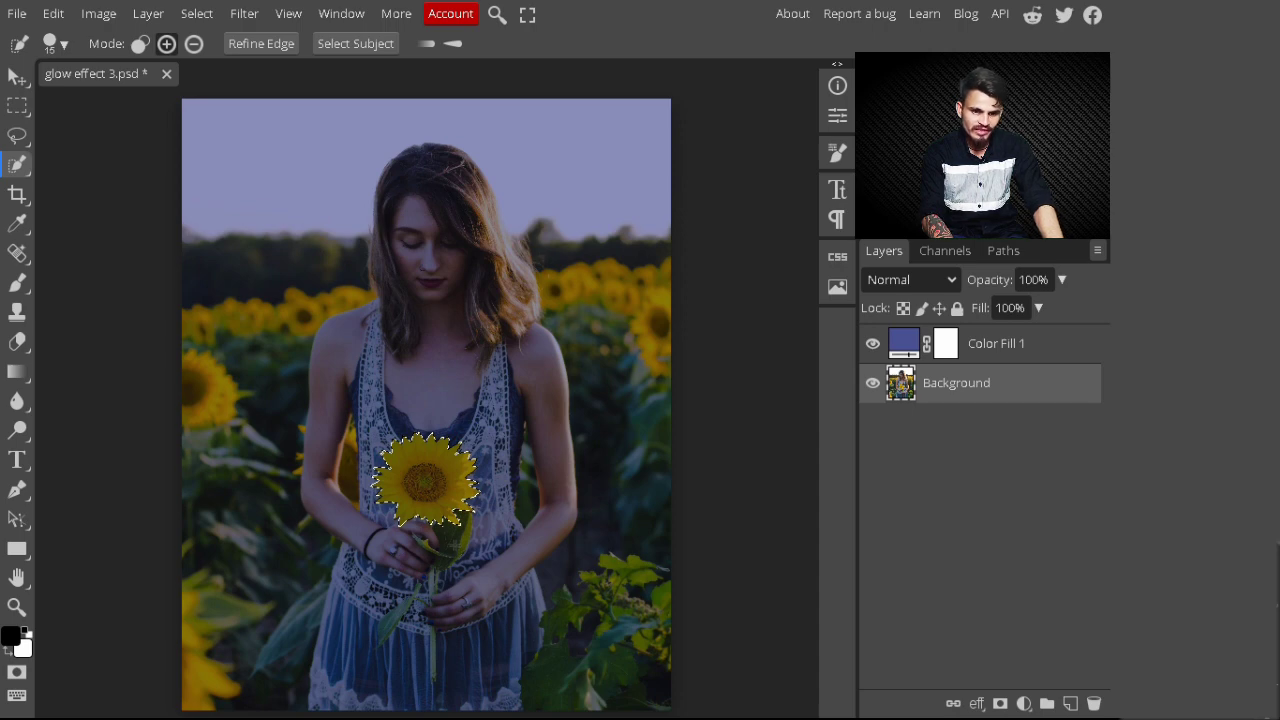
# Step: Extend the selection down the stem and lower leaves, then show it as a quick mask
pyautogui.moveTo(462, 522); pyautogui.dragTo(432, 584)
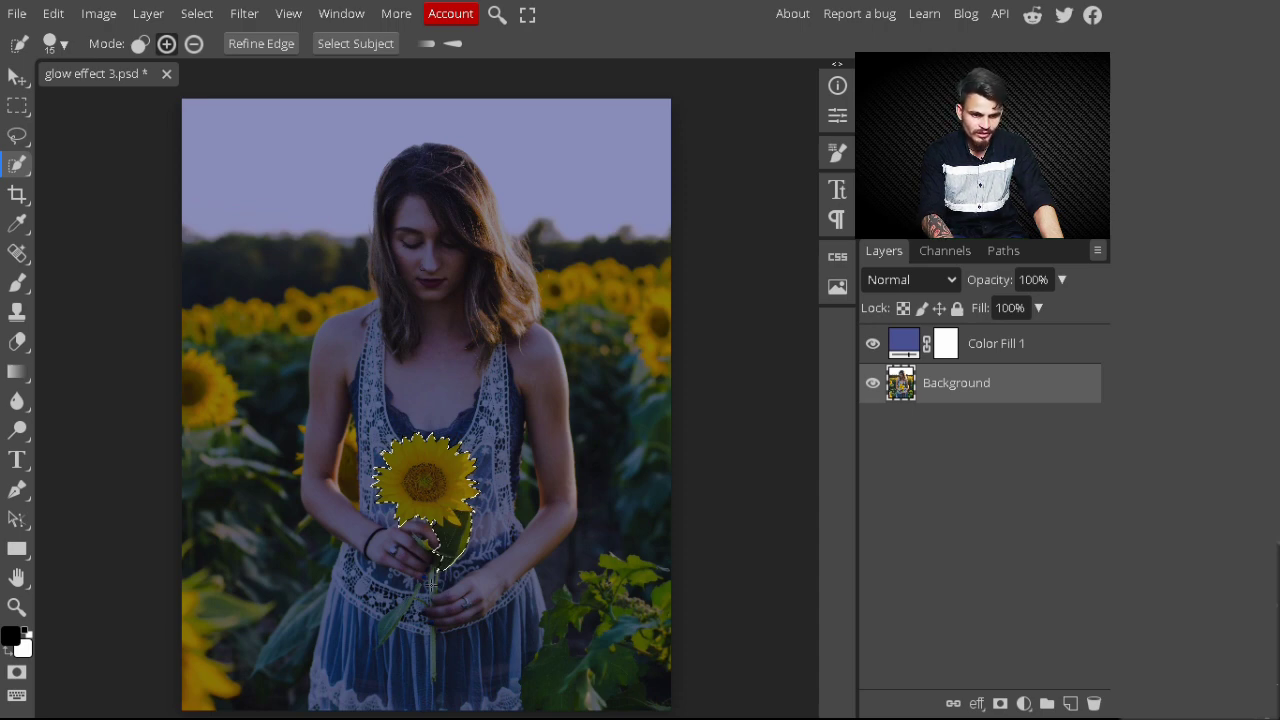
pyautogui.moveTo(432, 584); pyautogui.dragTo(433, 588)
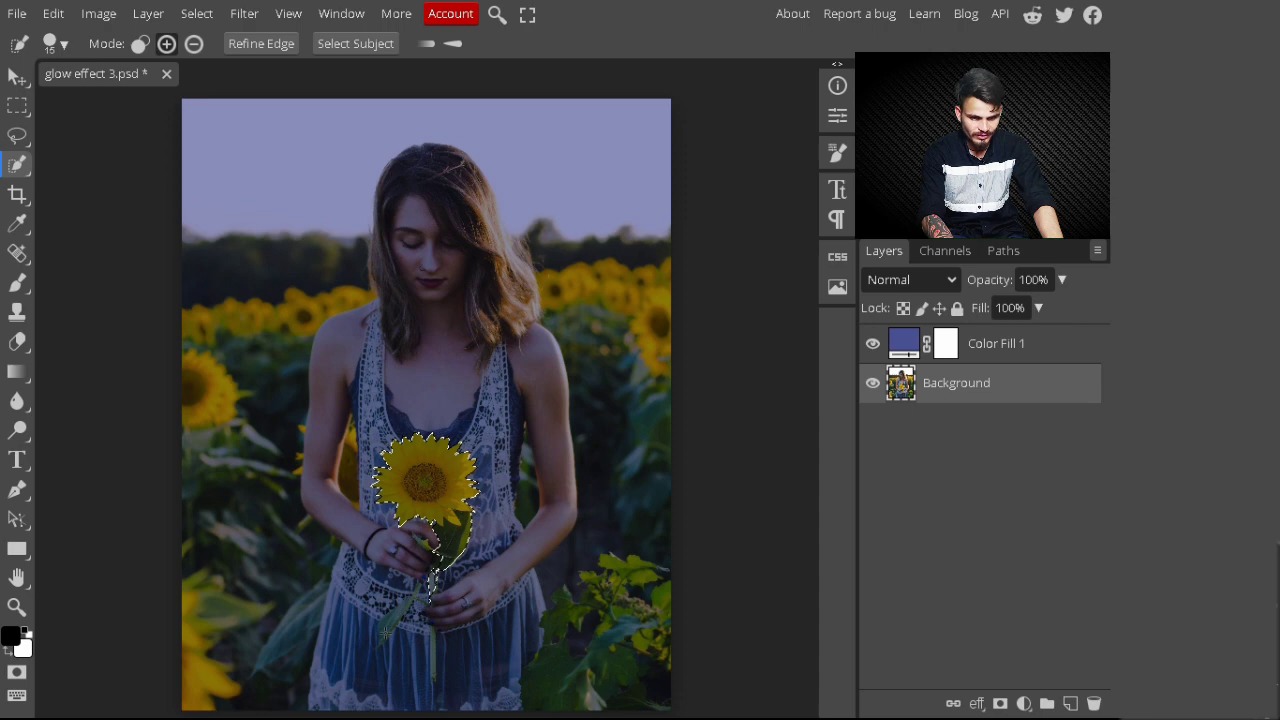
pyautogui.moveTo(386, 634)
pyautogui.mouseDown()
pyautogui.moveTo(380, 690)
pyautogui.moveTo(372, 630)
pyautogui.moveTo(433, 672)
pyautogui.mouseUp()
pyautogui.scroll(5, 405, 625)
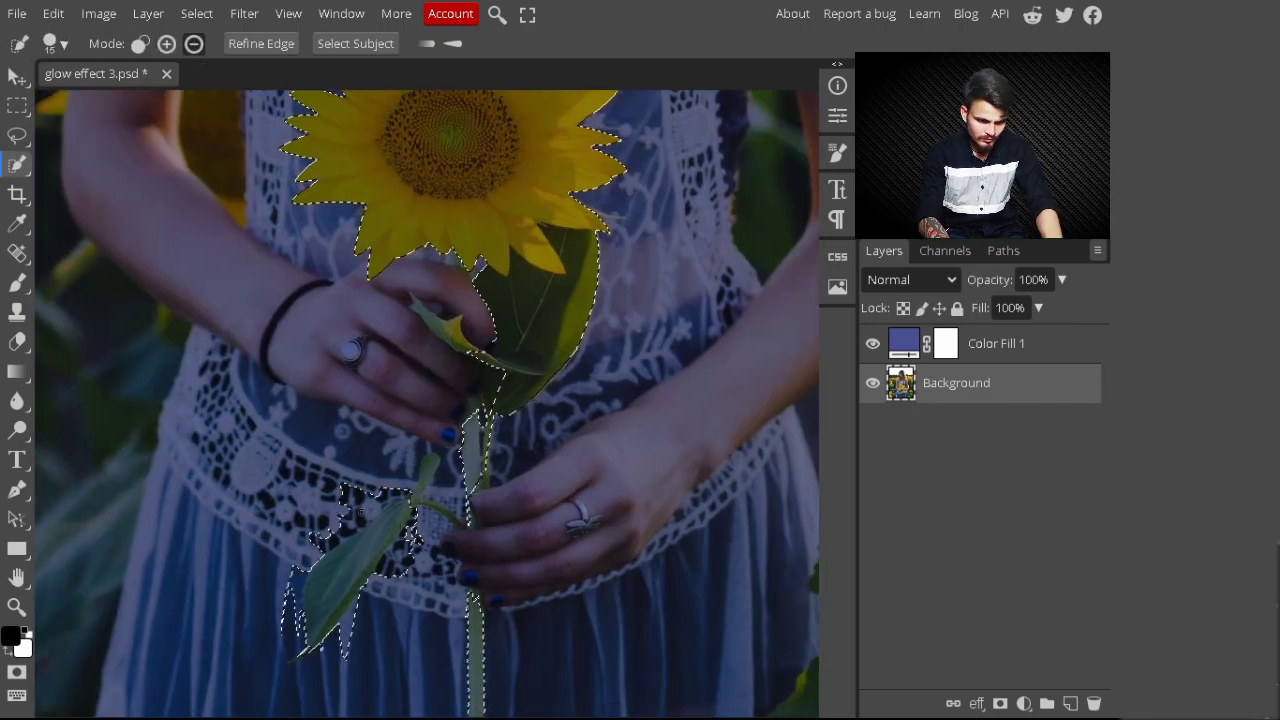
pyautogui.hotkey('ctrl', '0')
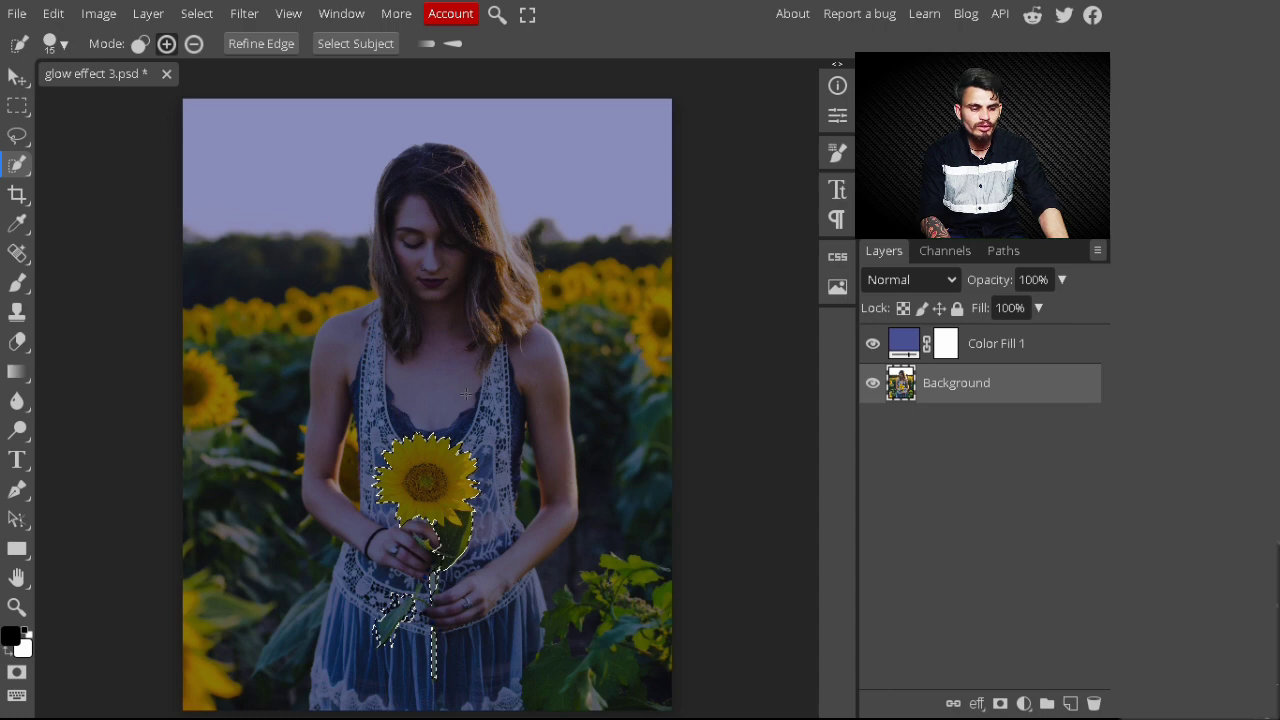
pyautogui.press('q')
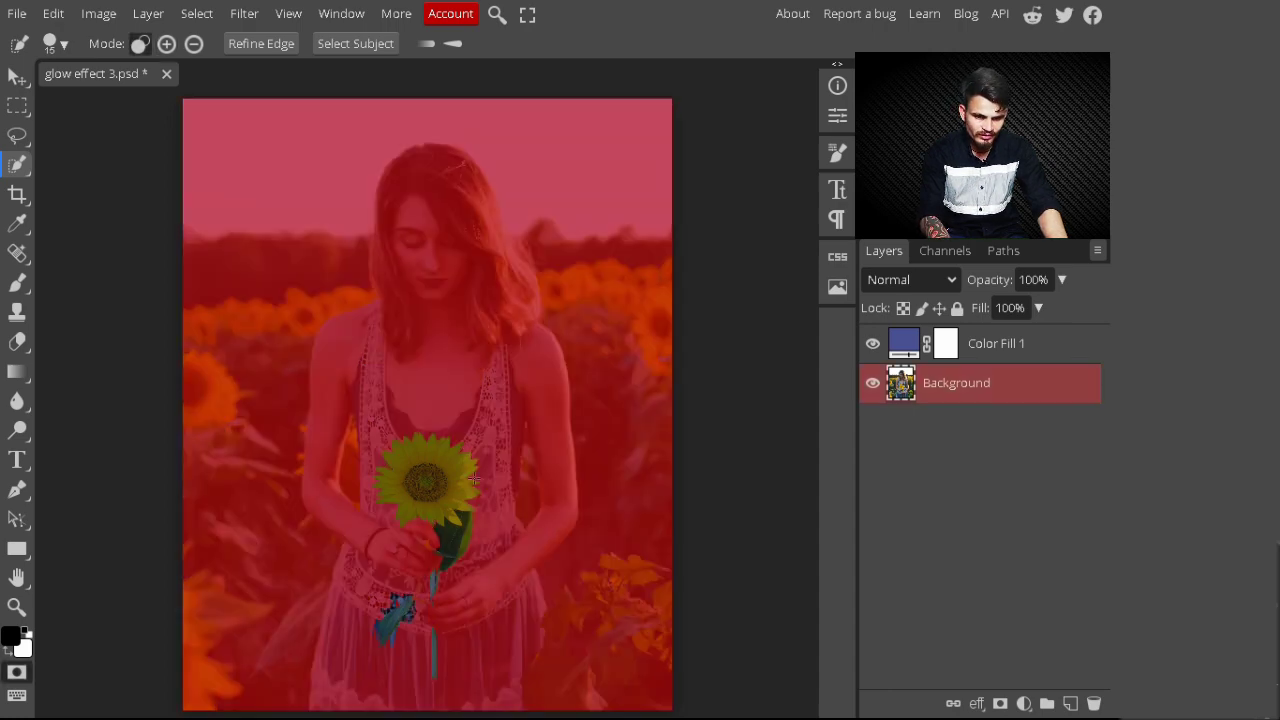
# Step: Paint the quick mask over the leaf's left edge and the dark fabric above it
pyautogui.scroll(4, 474, 479)
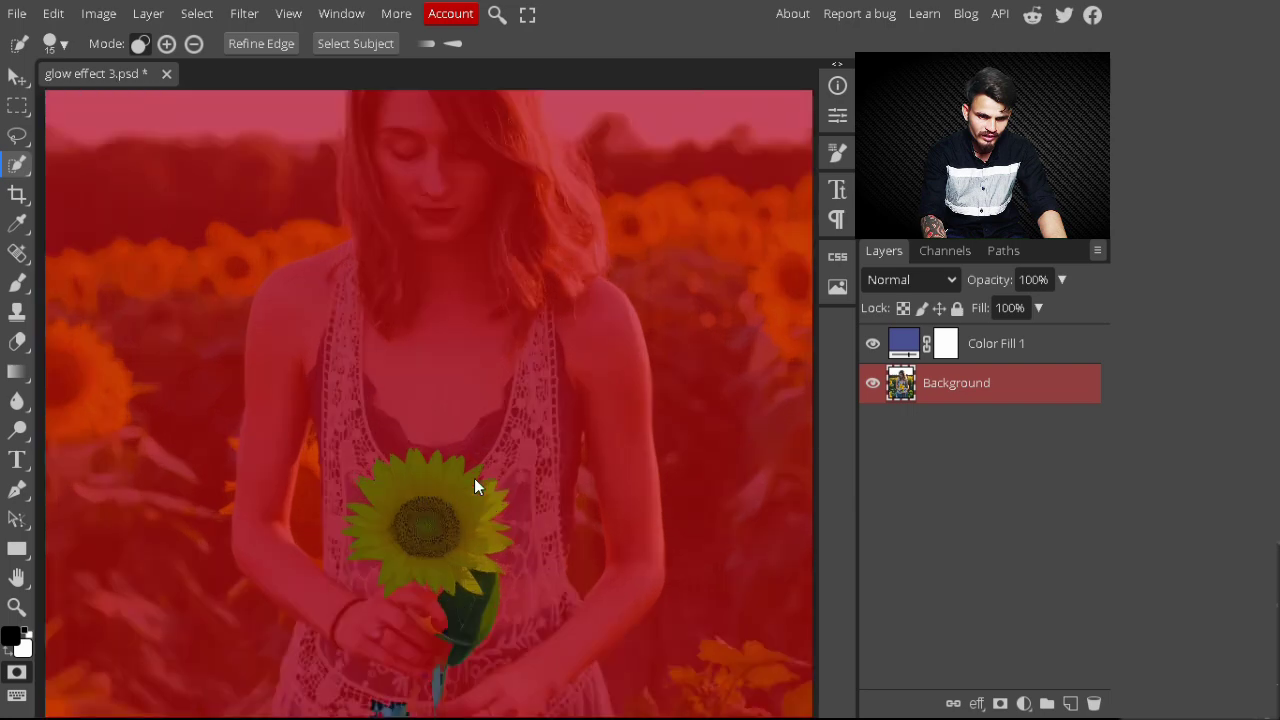
pyautogui.press('h')
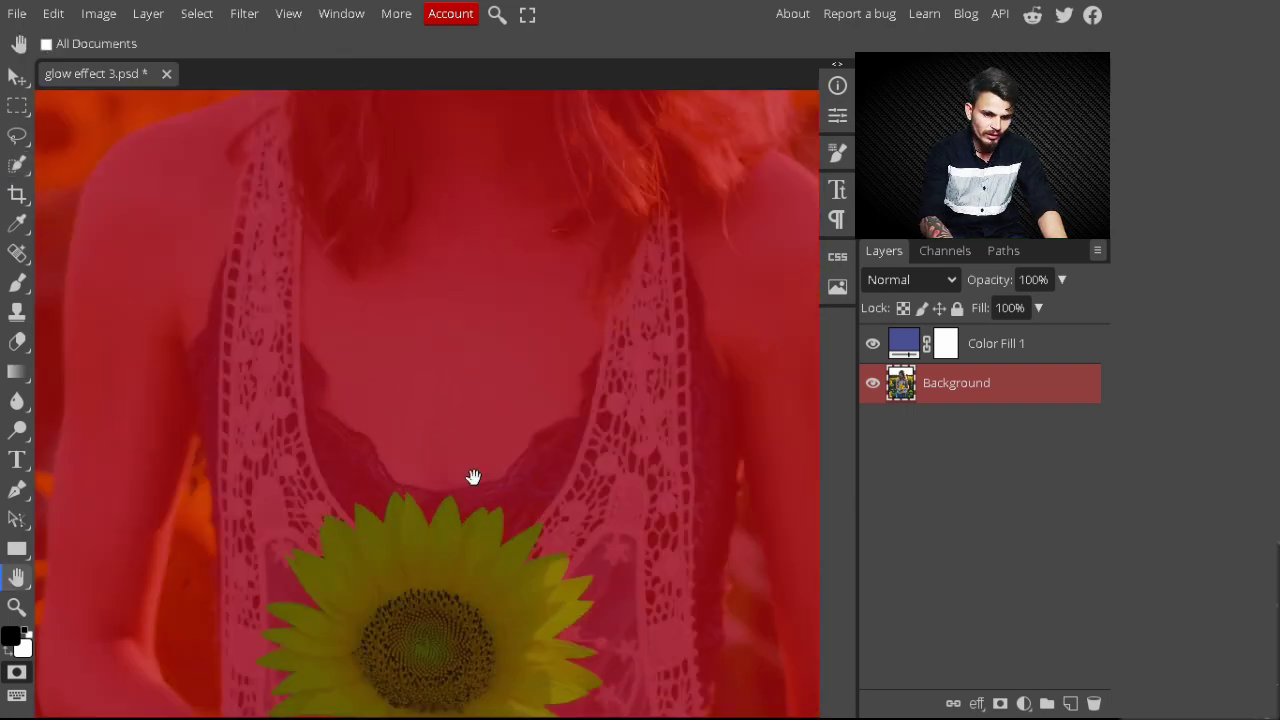
pyautogui.moveTo(457, 600); pyautogui.dragTo(513, 313)
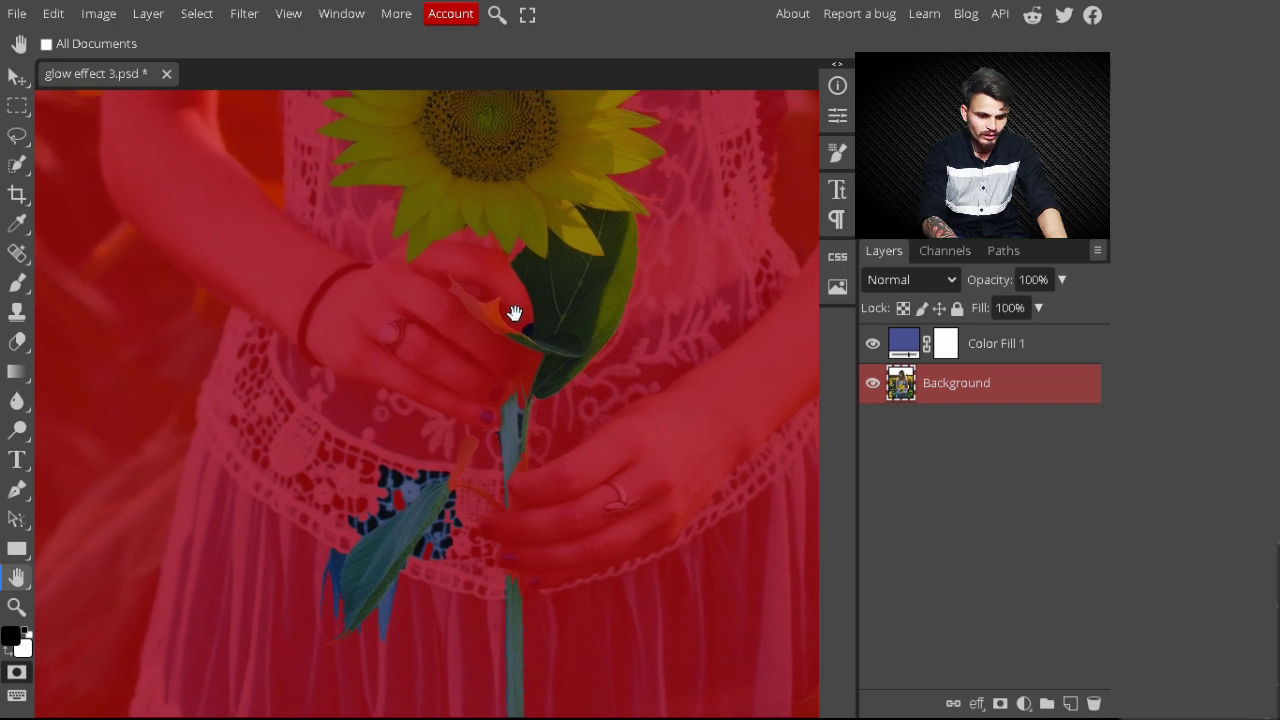
pyautogui.press('b')
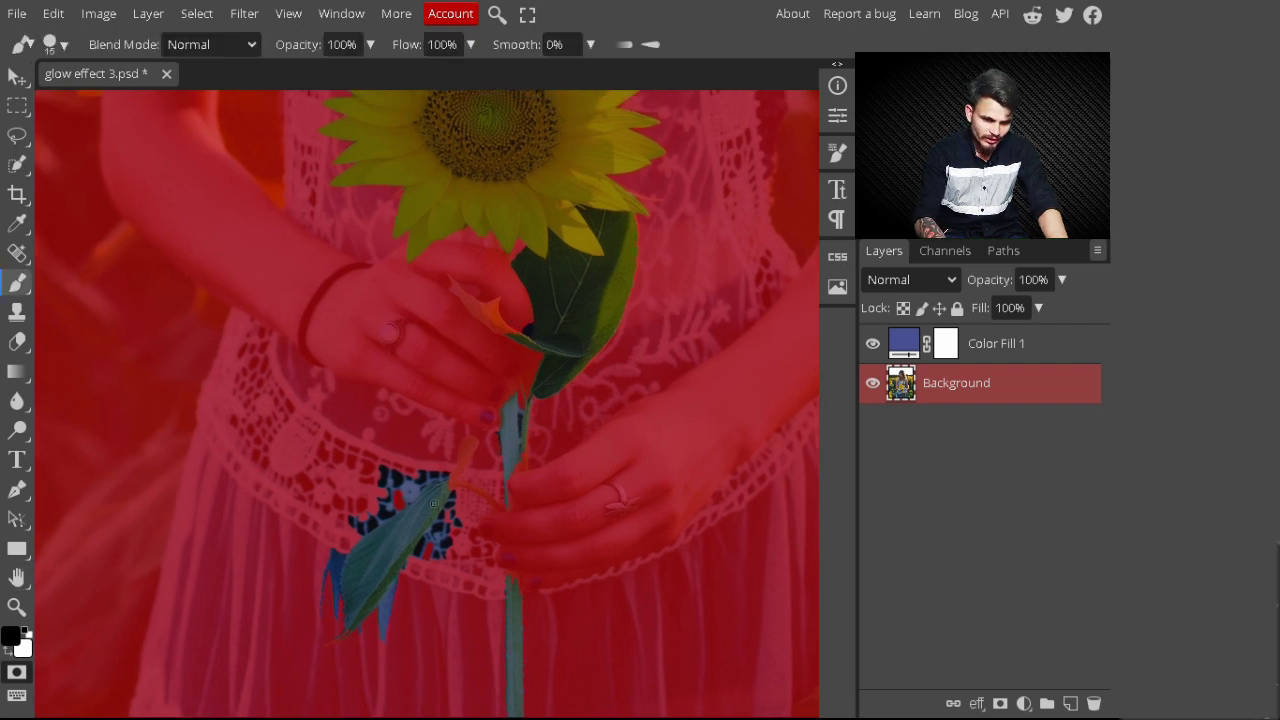
pyautogui.moveTo(318, 584)
pyautogui.mouseDown()
pyautogui.moveTo(334, 600)
pyautogui.moveTo(338, 578)
pyautogui.mouseUp()
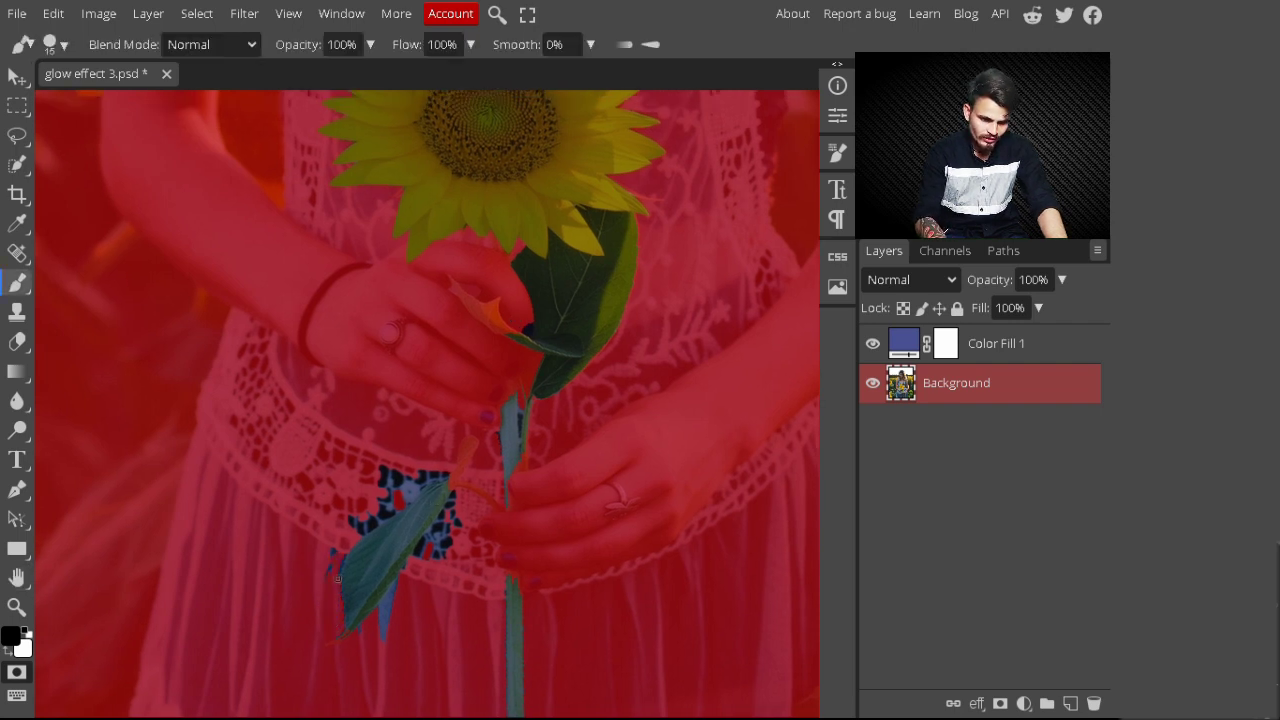
pyautogui.press(']')
pyautogui.press(']')
pyautogui.press(']')
pyautogui.press(']')
pyautogui.press(']')
pyautogui.moveTo(385, 505)
pyautogui.mouseDown()
pyautogui.moveTo(440, 480)
pyautogui.moveTo(380, 520)
pyautogui.moveTo(462, 515)
pyautogui.moveTo(430, 550)
pyautogui.mouseUp()
# Step: Paint with the opposite colour near the flower's base, then convert the mask to a selection
pyautogui.press('x')
pyautogui.press('[')
pyautogui.press('[')
pyautogui.press('[')
pyautogui.moveTo(465, 300)
pyautogui.mouseDown()
pyautogui.moveTo(522, 327)
pyautogui.moveTo(495, 285)
pyautogui.mouseUp()
pyautogui.press('x')
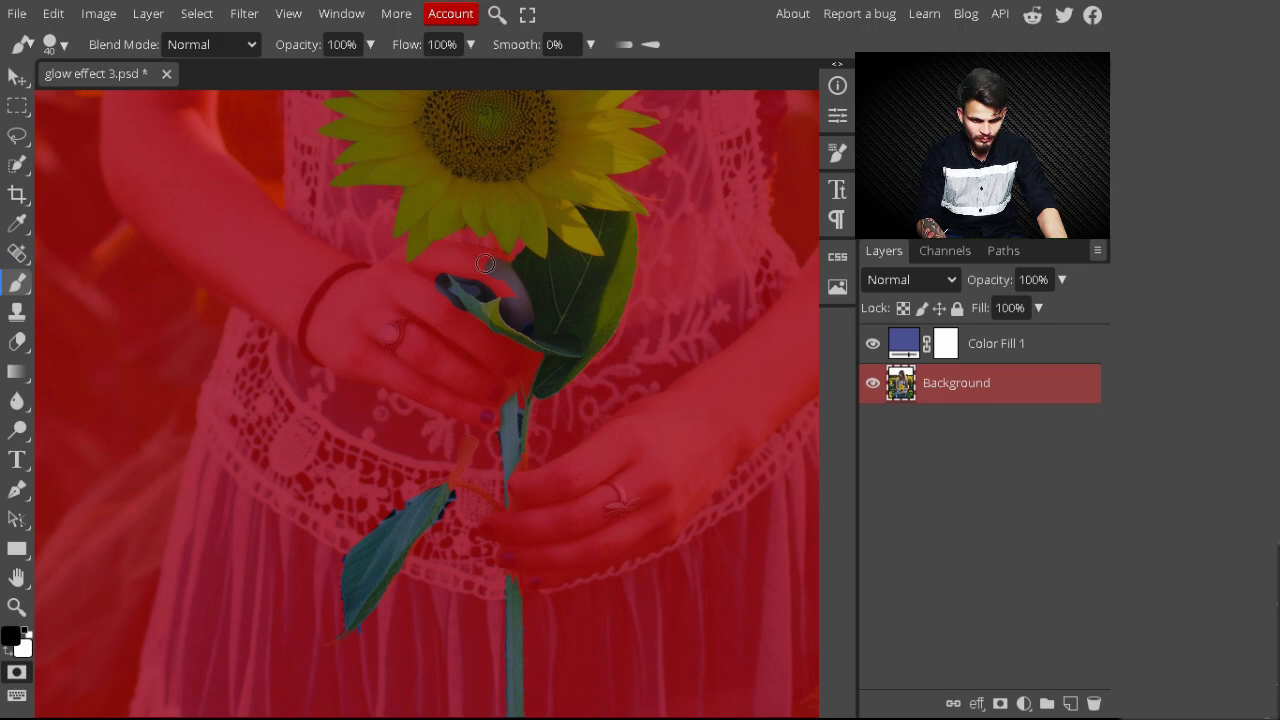
pyautogui.press('x')
pyautogui.press('x')
pyautogui.hotkey('ctrl', '0')
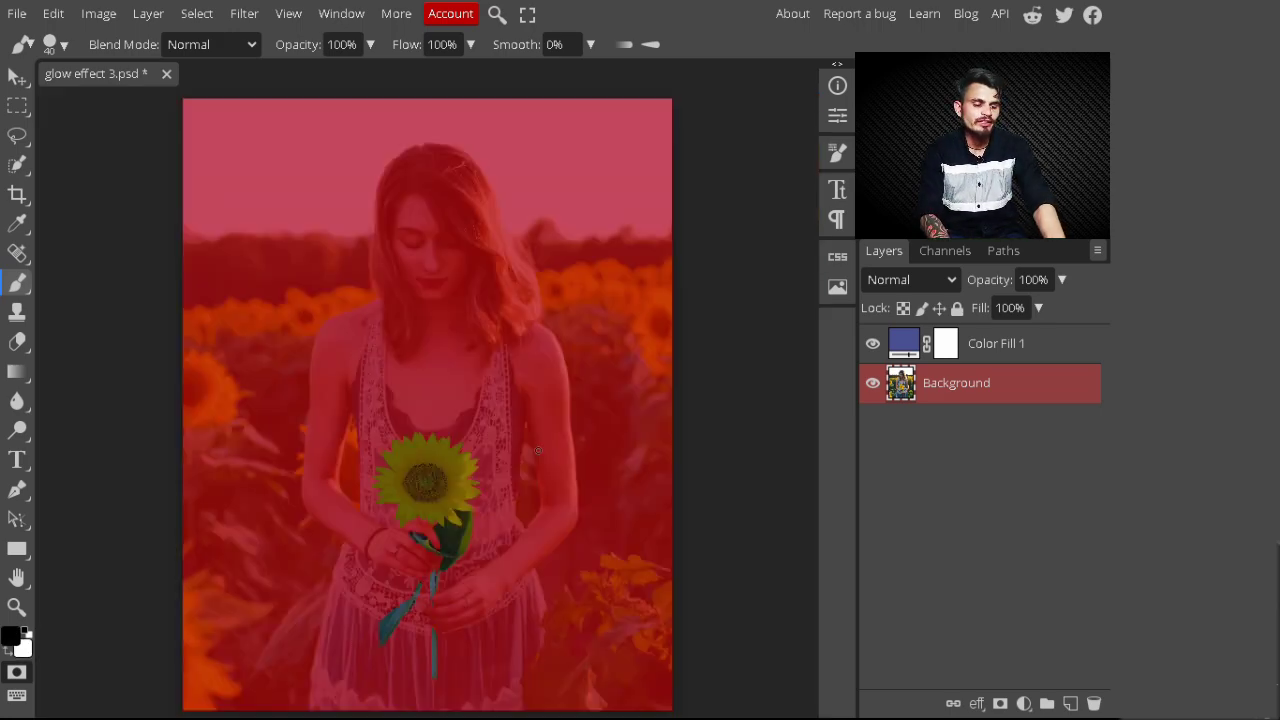
pyautogui.press('q')
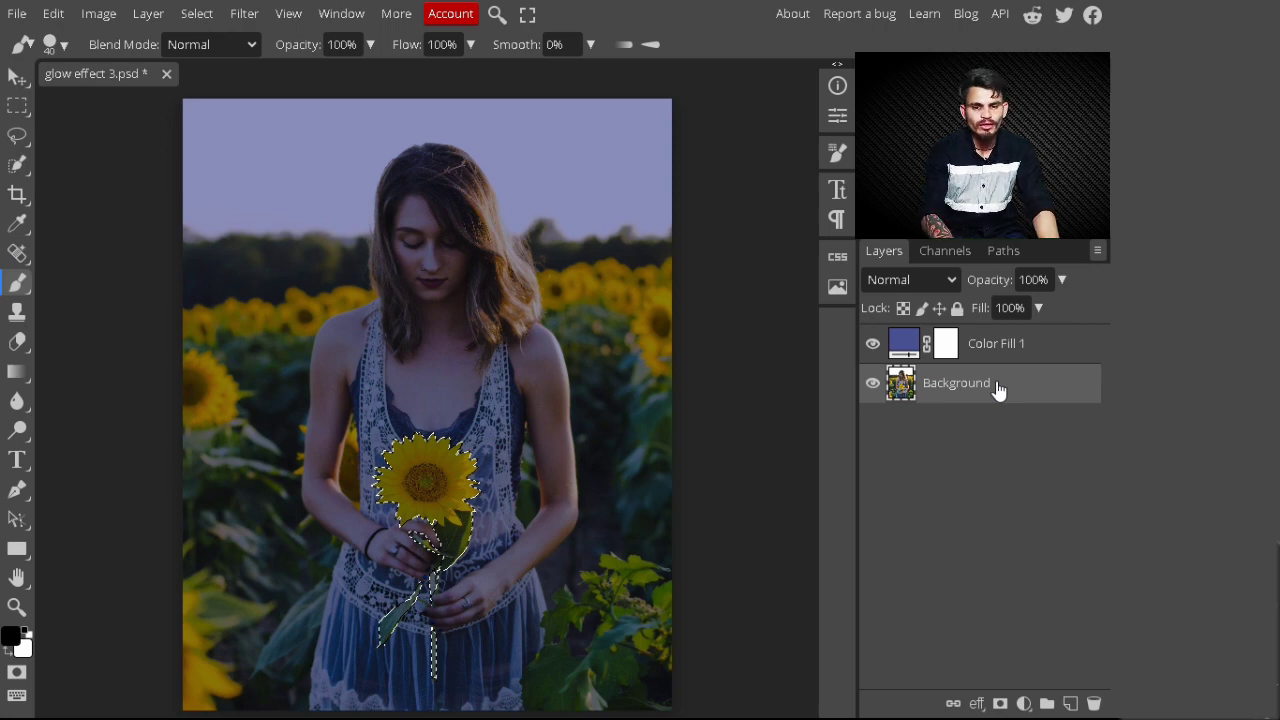
# Step: Copy the selected sunflower onto a new layer, briefly hiding the Background to check it
pyautogui.hotkey('ctrl', 'j')
pyautogui.click(873, 423)
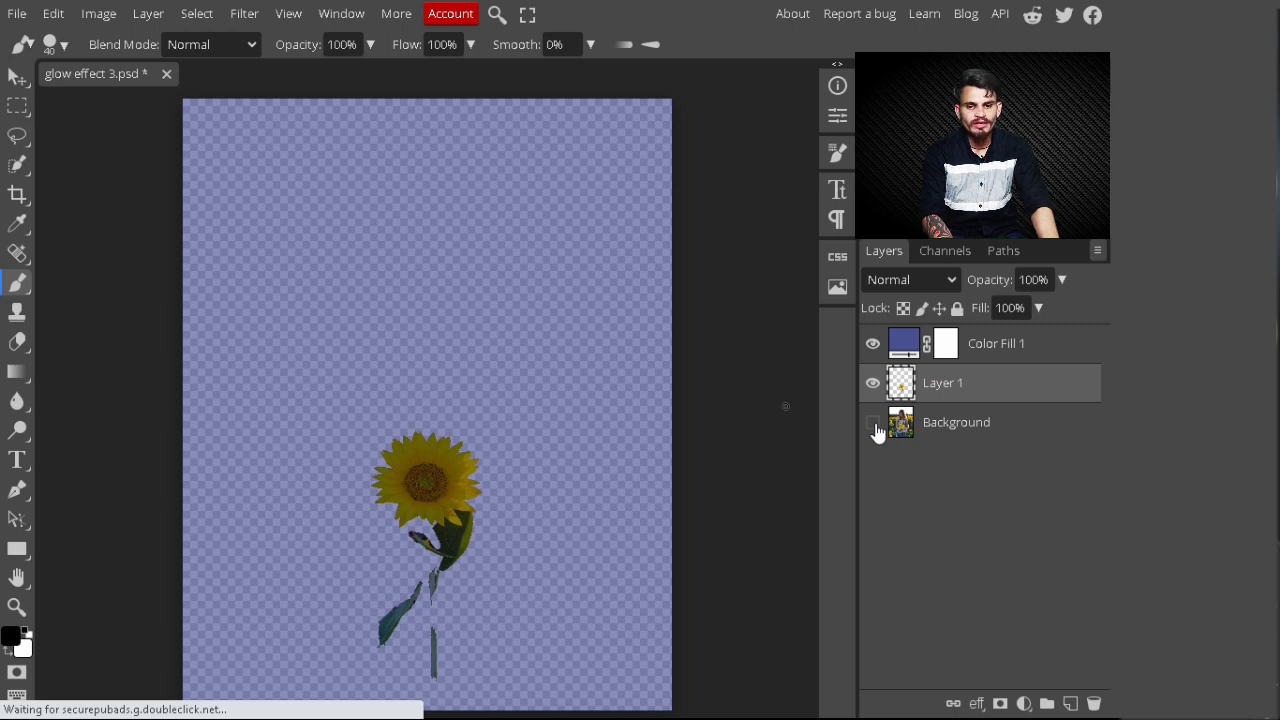
pyautogui.click(873, 423)
# Step: Rename Layer 1 to 'glow effect' and move it above Color Fill 1
pyautogui.doubleClick(948, 385)
pyautogui.write('glow effe')
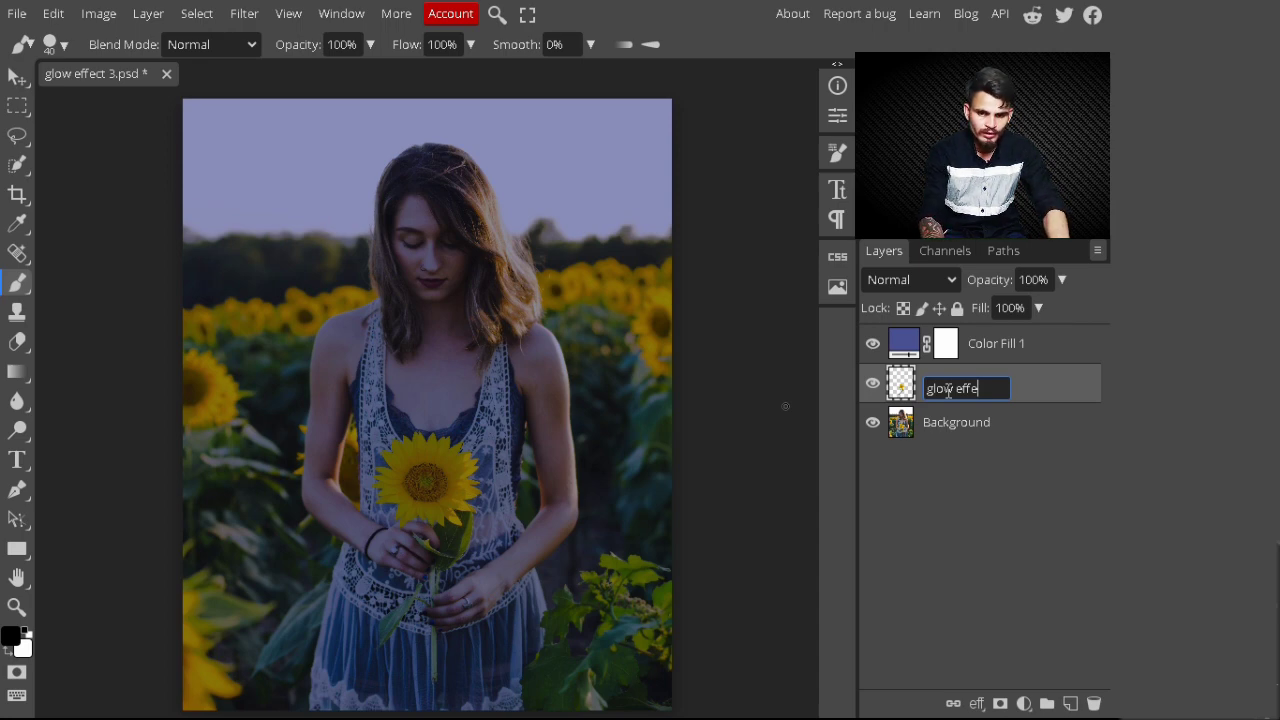
pyautogui.write('ct')
pyautogui.press('Return')
pyautogui.moveTo(1036, 373); pyautogui.dragTo(1037, 343)
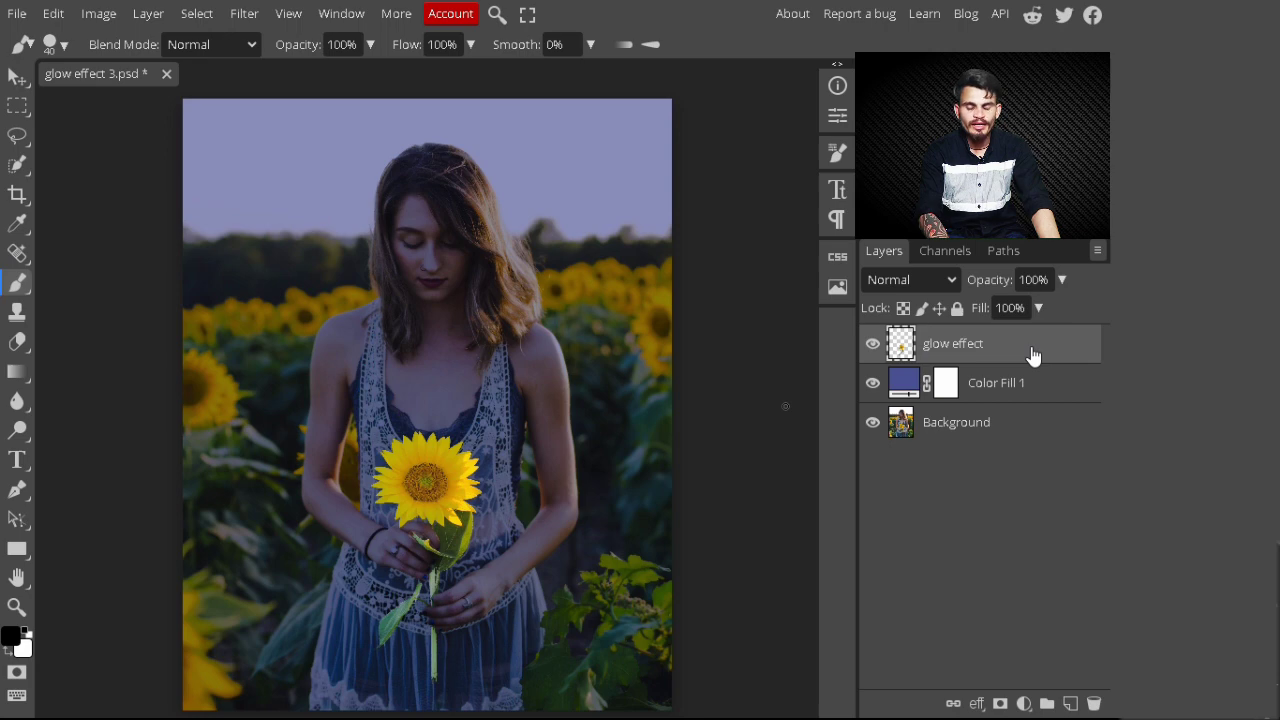
pyautogui.rightClick(1033, 355)
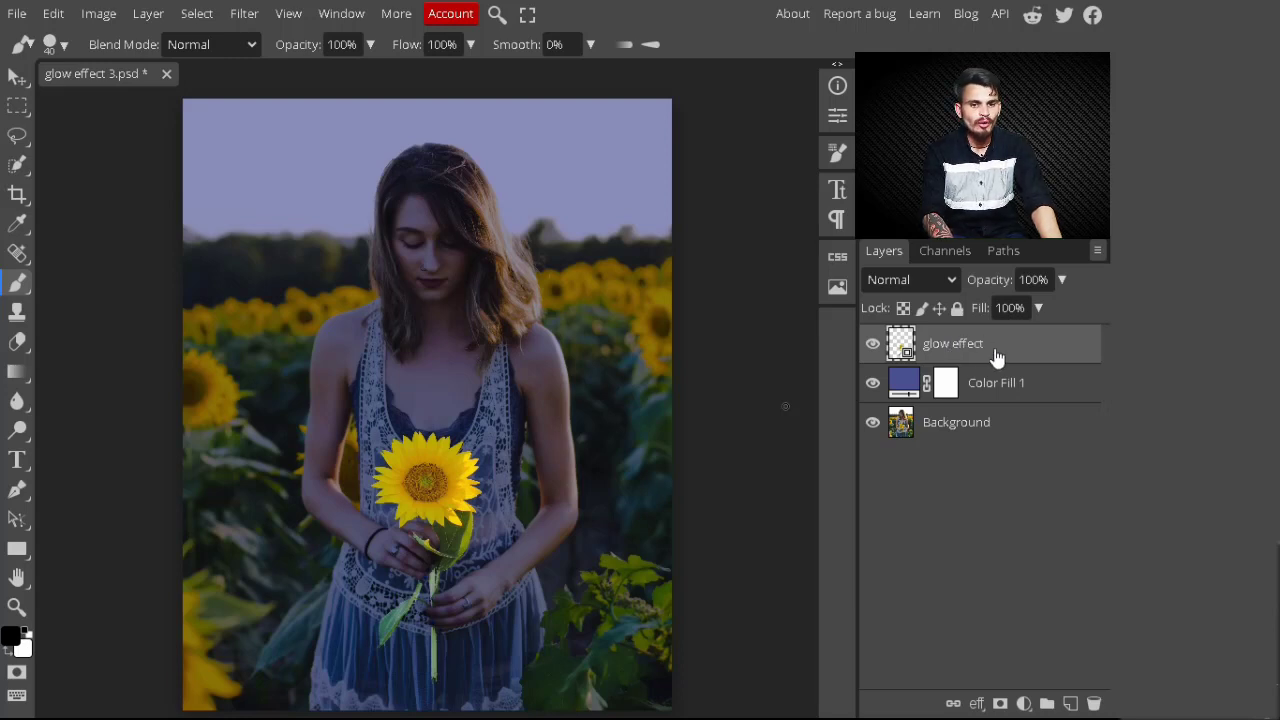
# Step: Apply a 4 px Gaussian Blur to the glow effect layer
pyautogui.click(245, 13)
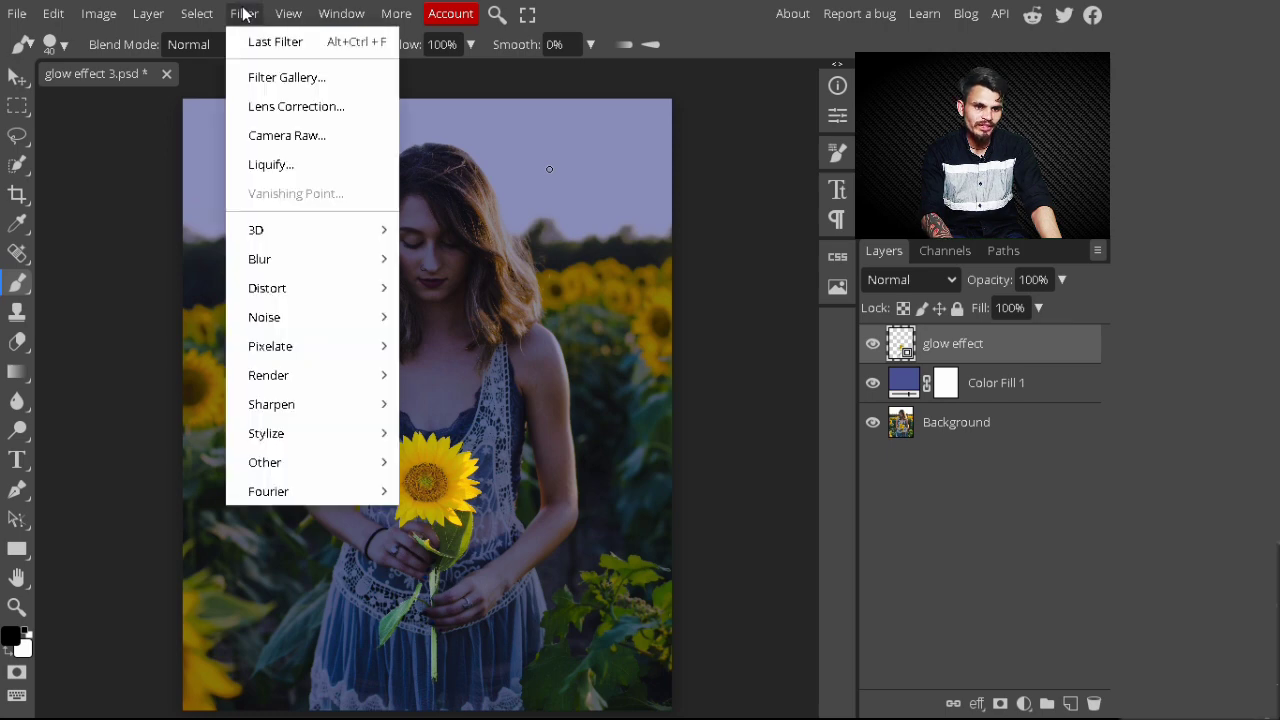
pyautogui.moveTo(290, 240)
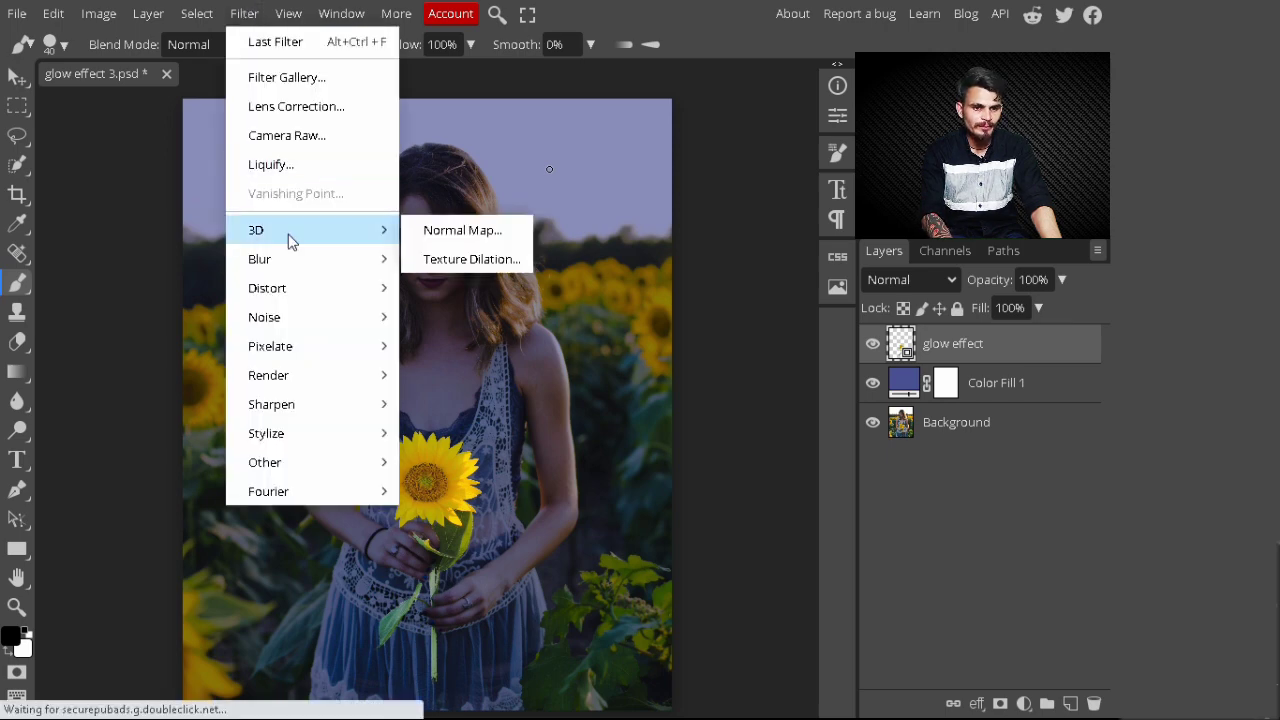
pyautogui.moveTo(302, 266)
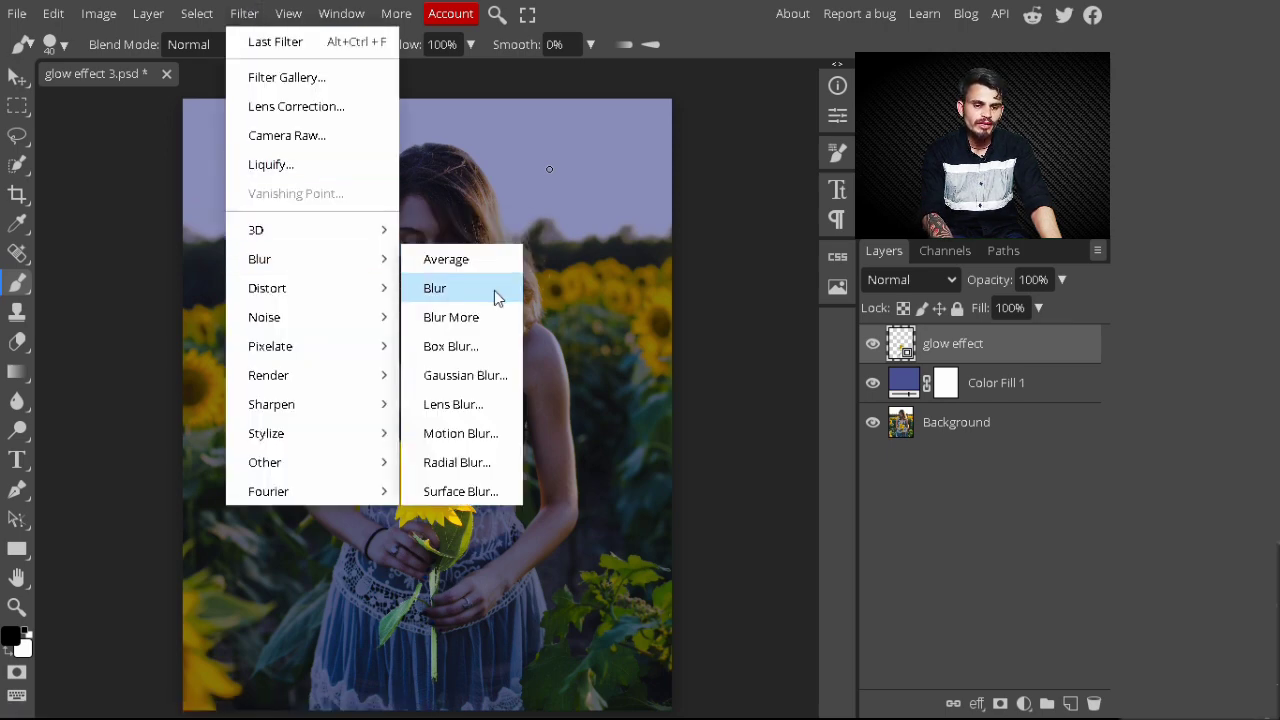
pyautogui.click(465, 377)
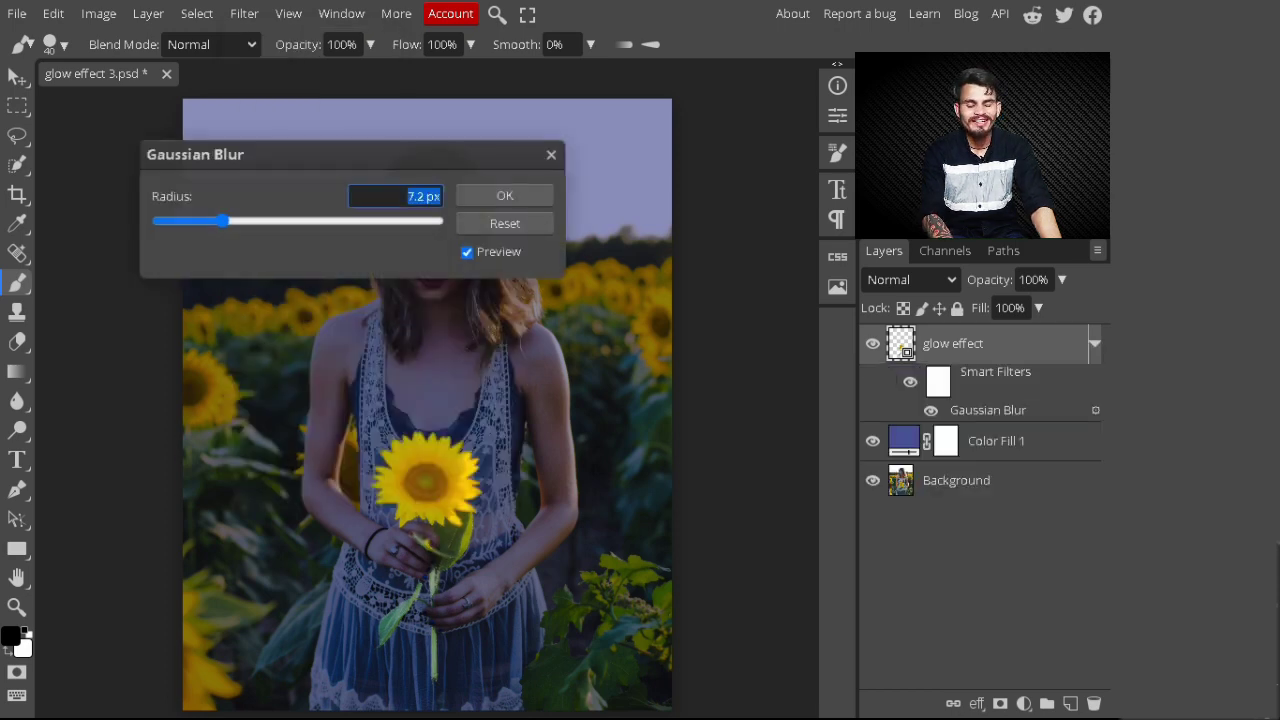
pyautogui.moveTo(400, 154); pyautogui.dragTo(760, 496)
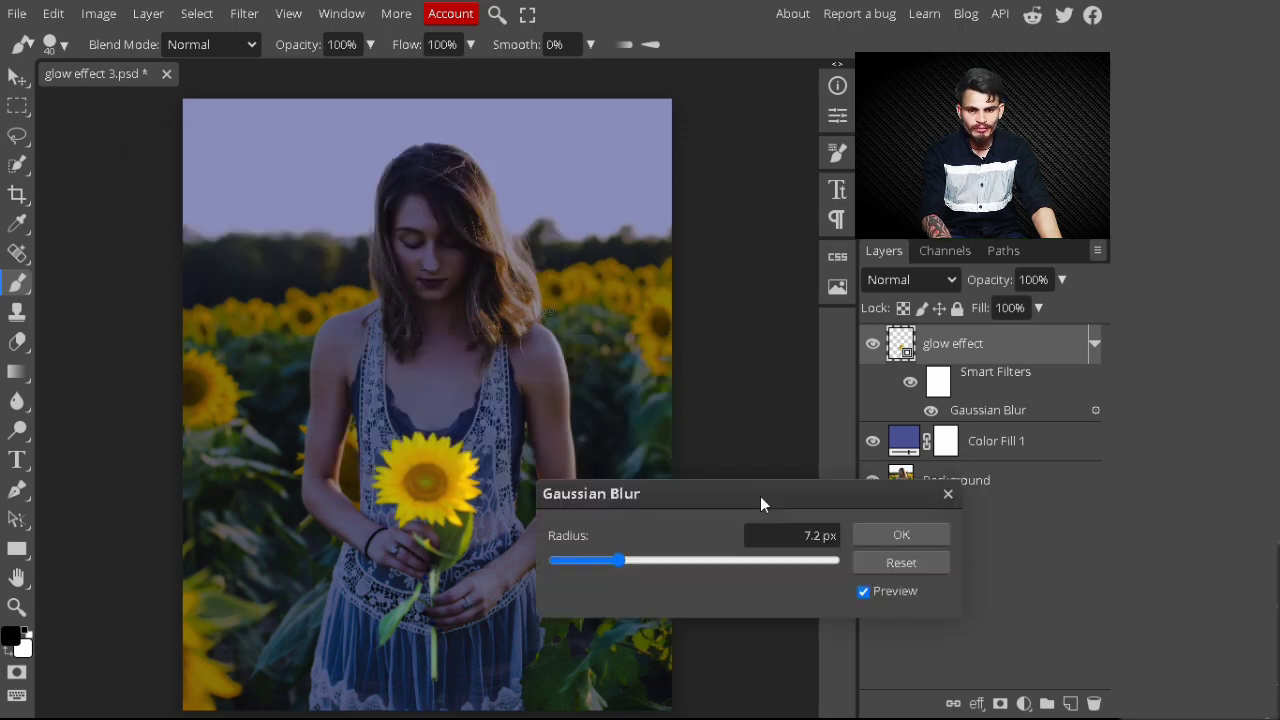
pyautogui.doubleClick(822, 535)
pyautogui.write('4')
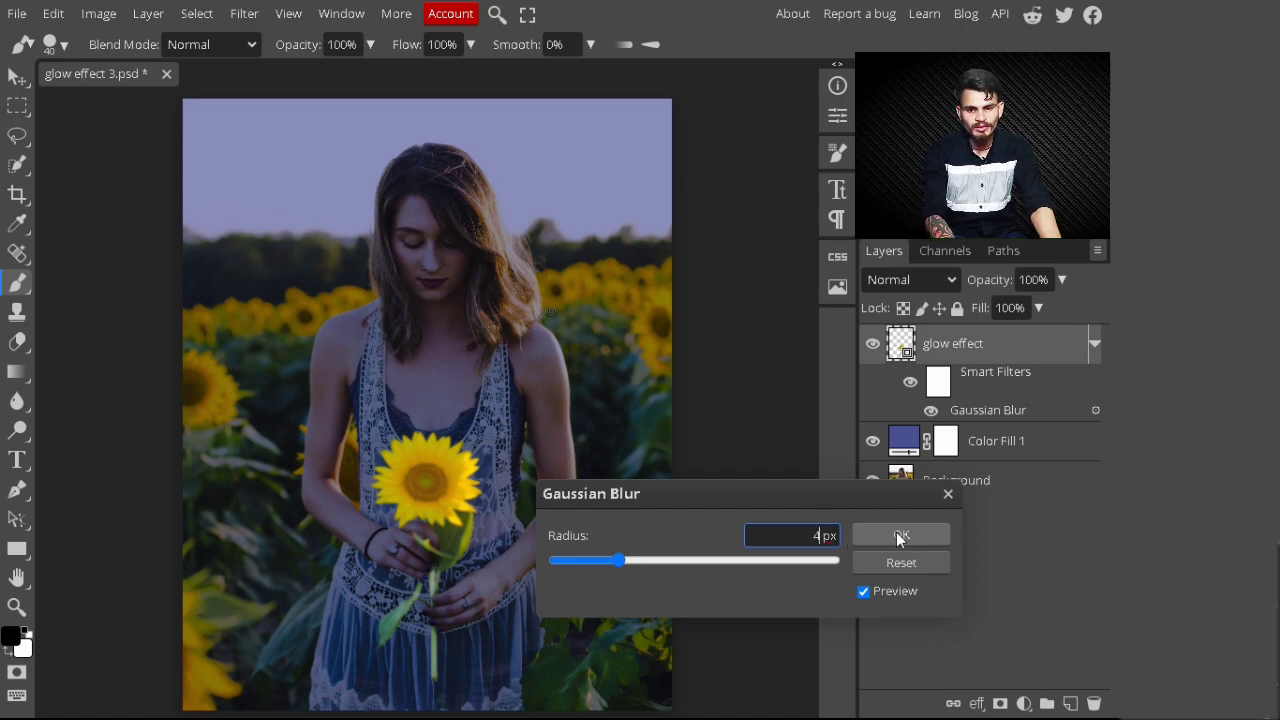
pyautogui.click(898, 536)
pyautogui.press('v')
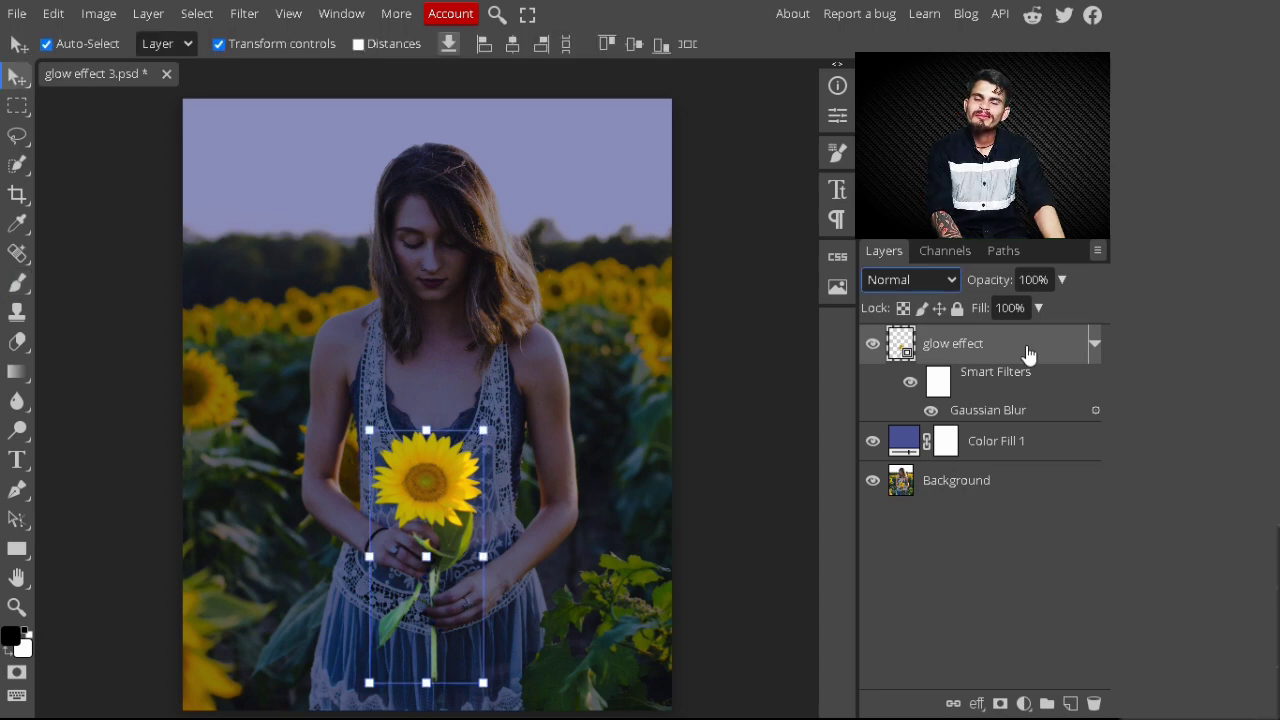
# Step: Set the glow effect layer to Color Dodge blending and duplicate it
pyautogui.click(922, 282)
pyautogui.moveTo(951, 345); pyautogui.dragTo(953, 462)
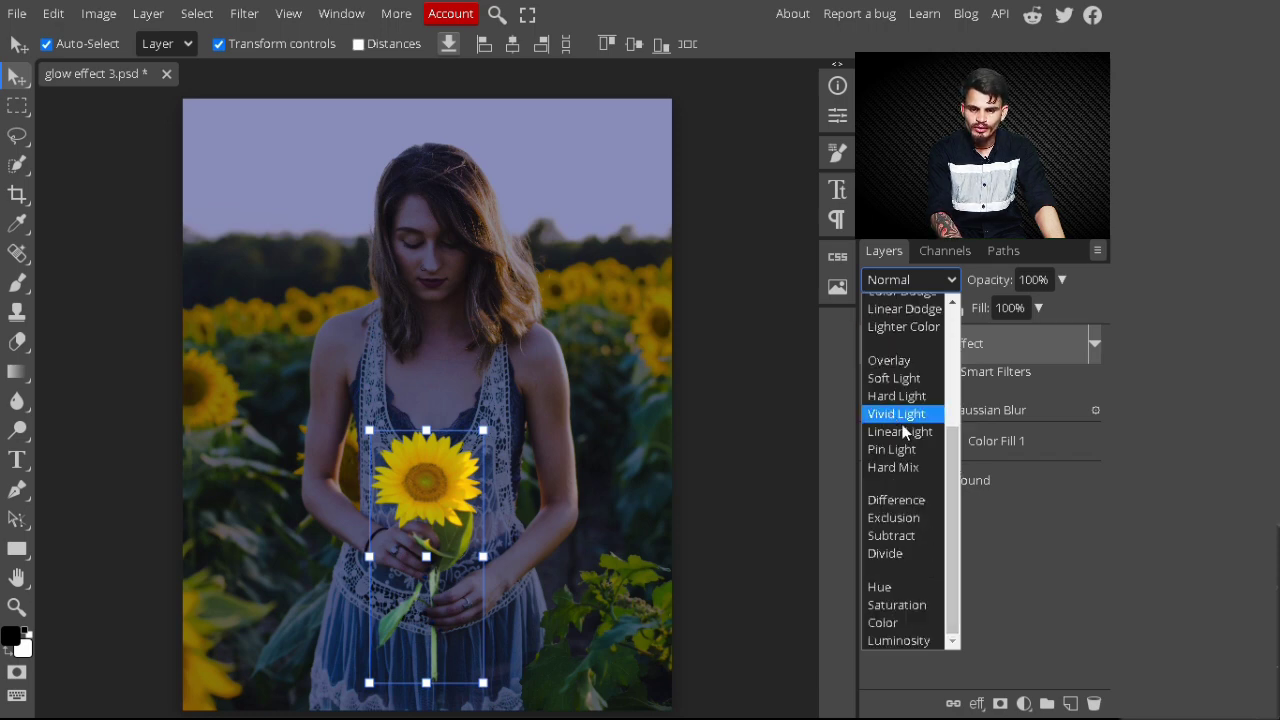
pyautogui.scroll(2, 952, 463)
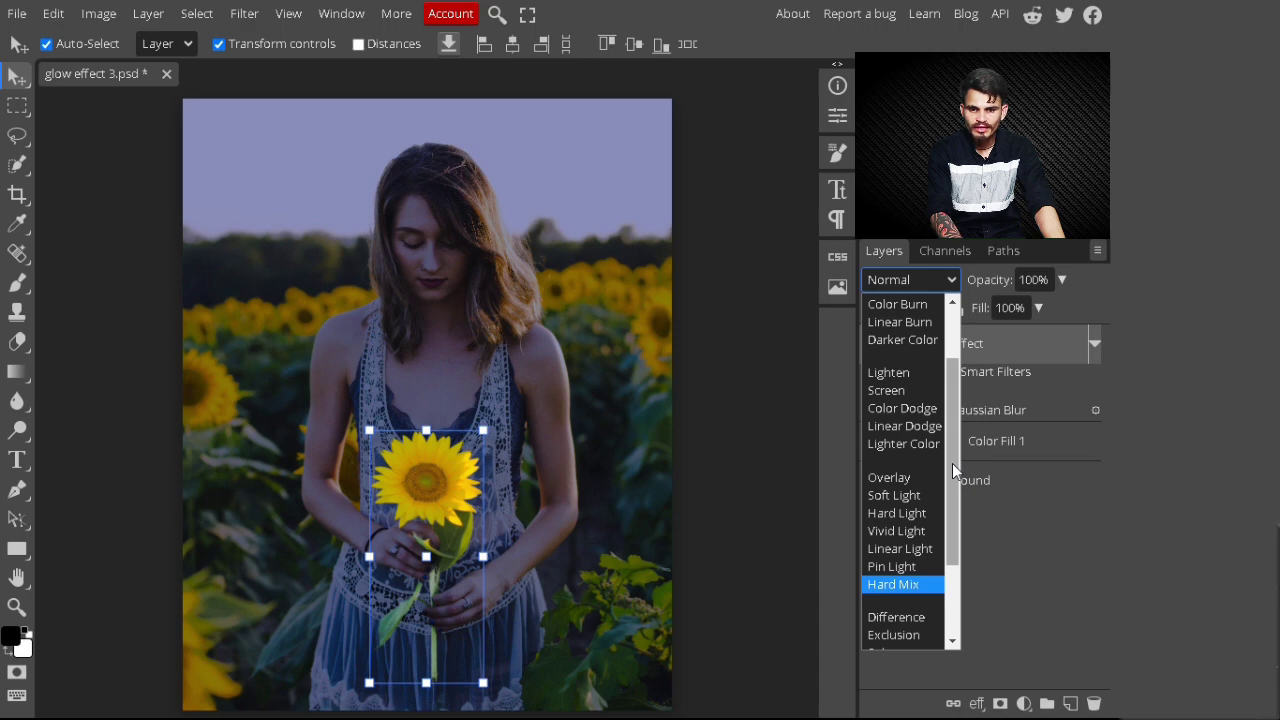
pyautogui.click(902, 410)
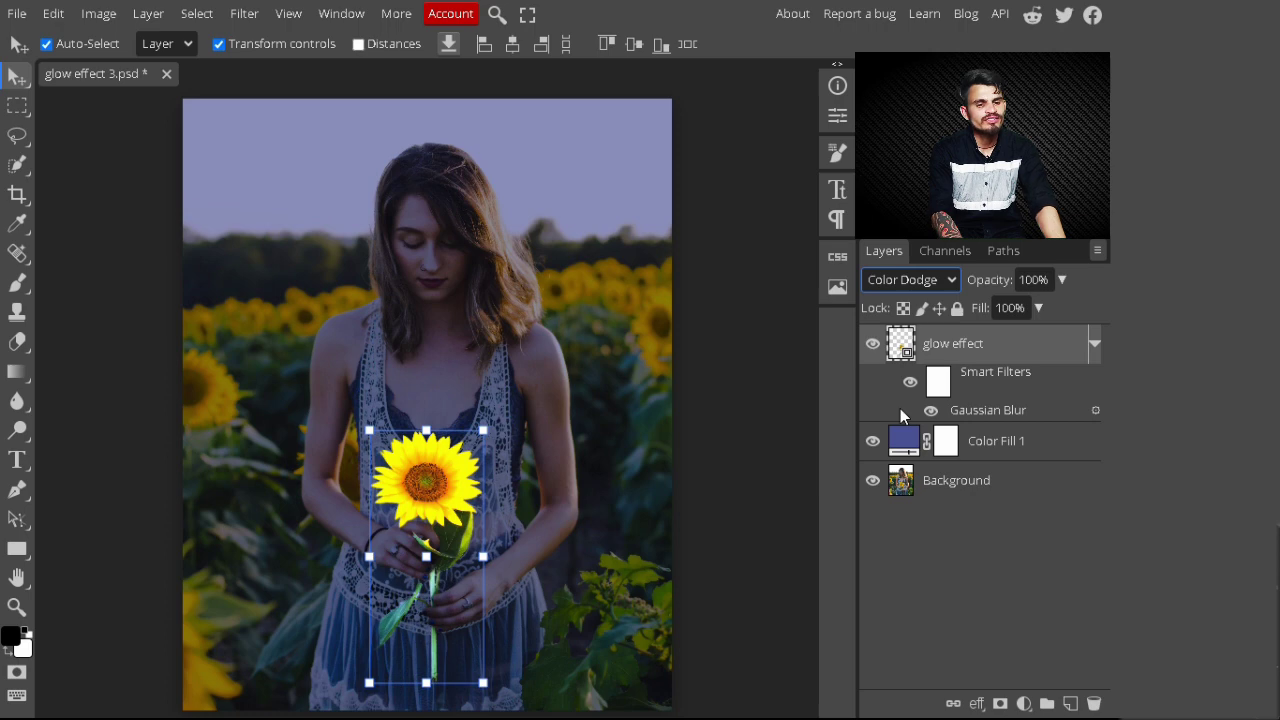
pyautogui.click(1030, 350)
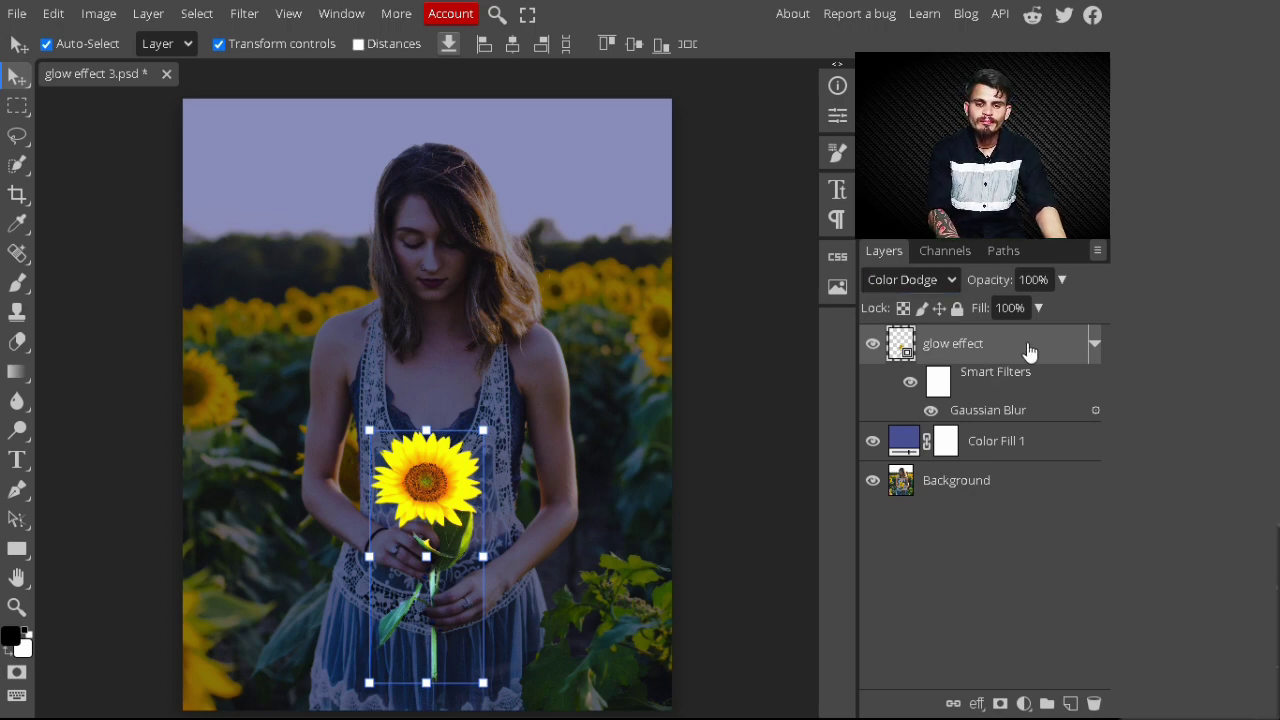
pyautogui.hotkey('ctrl', 'j')
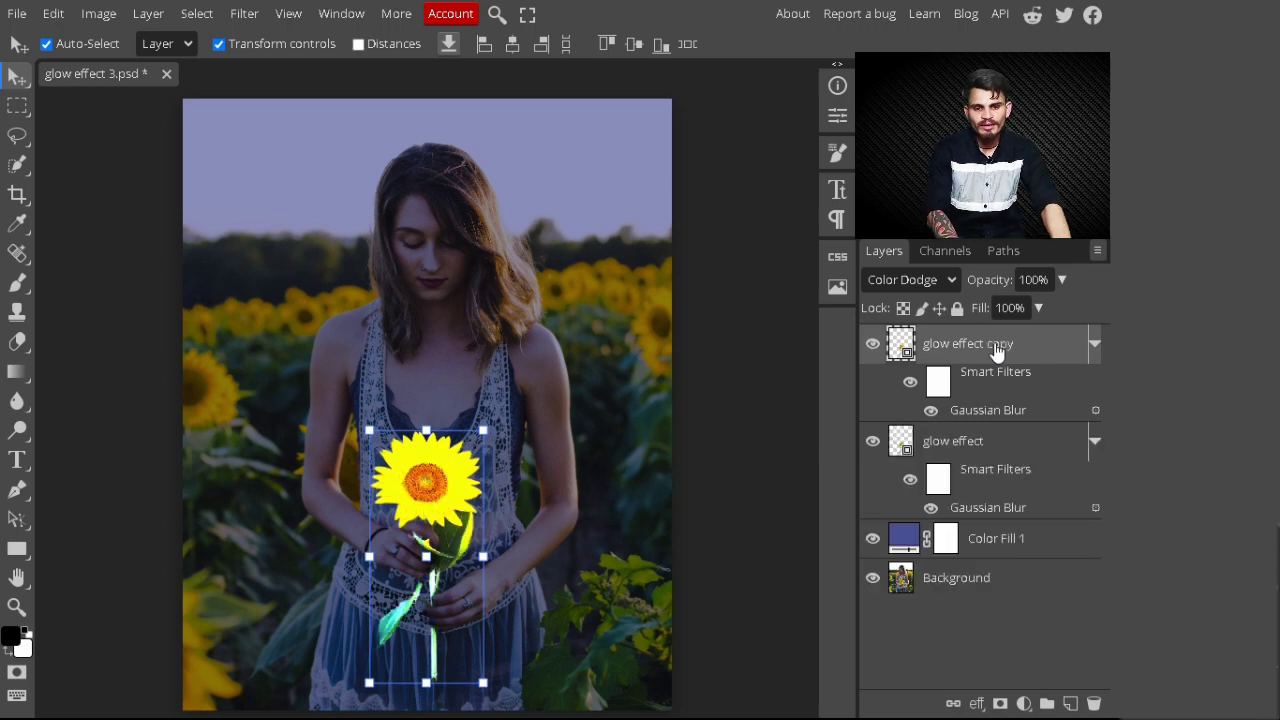
# Step: Rename 'glow effect copy' to 'glow effect 2'
pyautogui.doubleClick(997, 350)
pyautogui.click(1005, 349)
pyautogui.press('BackSpace')
pyautogui.press('BackSpace')
pyautogui.press('BackSpace')
pyautogui.press('BackSpace')
pyautogui.write('2')
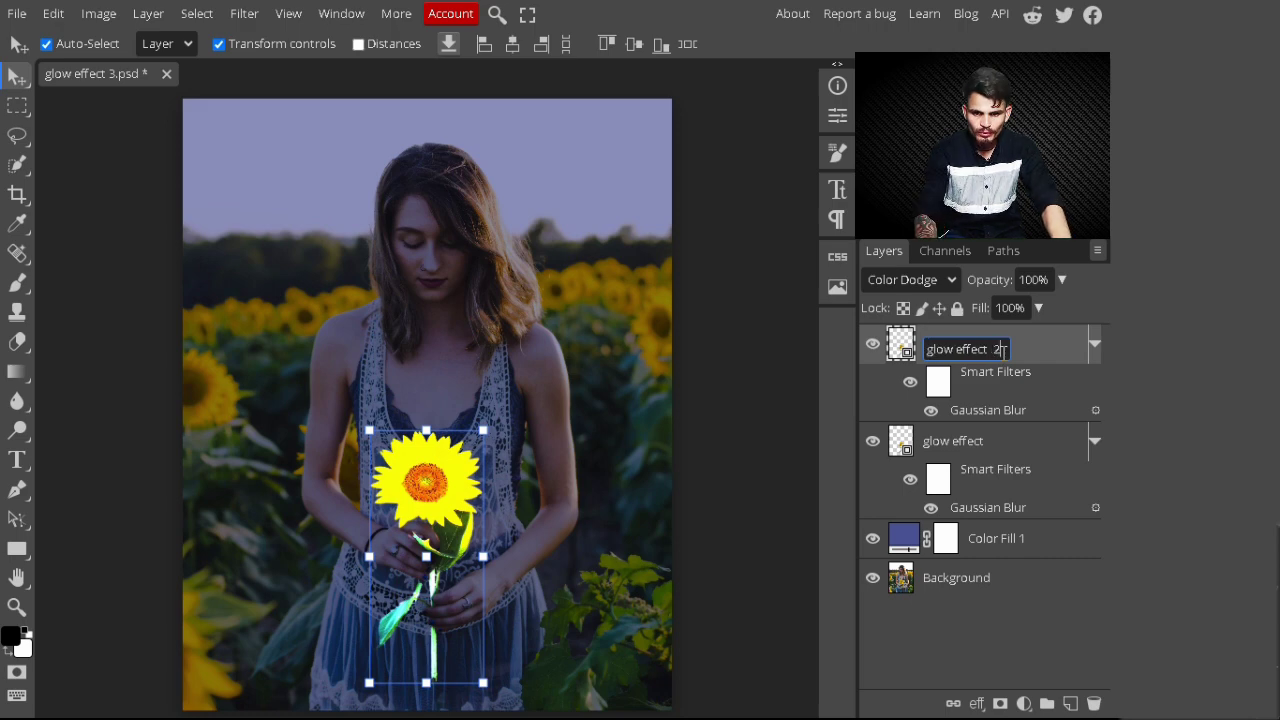
pyautogui.press('Return')
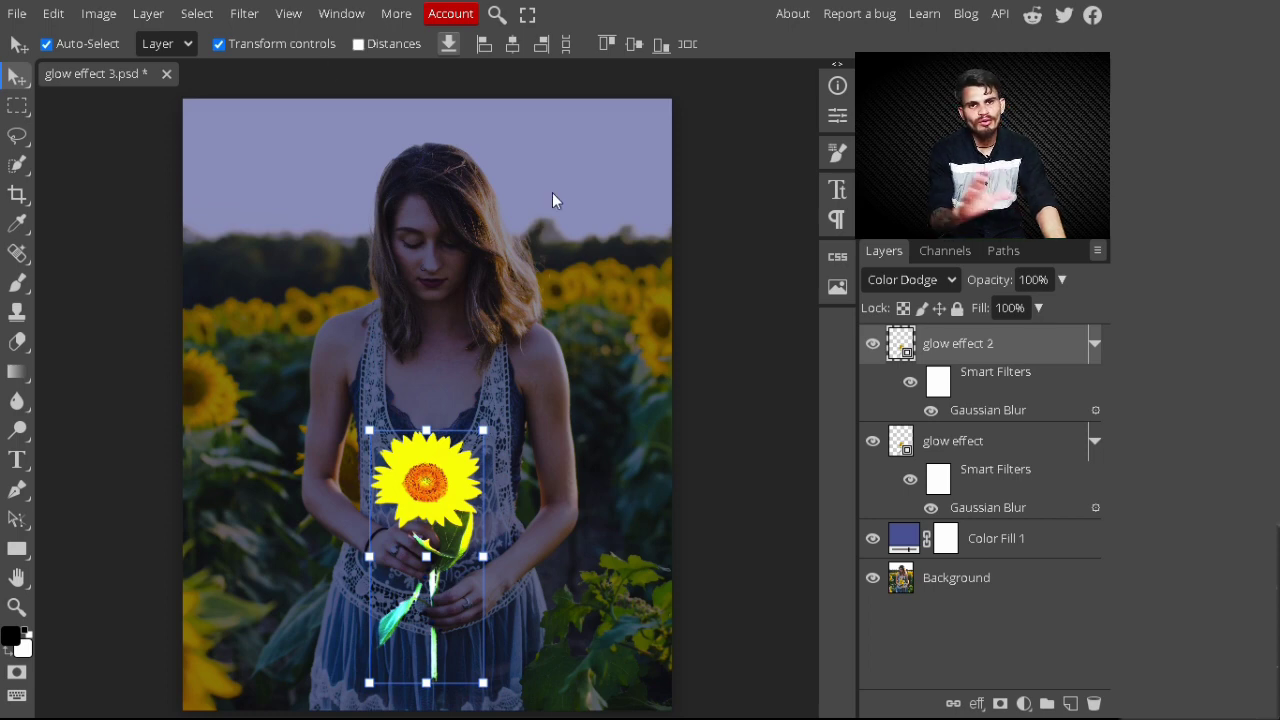
# Step: Change the Gaussian Blur radius on glow effect 2 to 80 px
pyautogui.doubleClick(1013, 416)
pyautogui.click(818, 536)
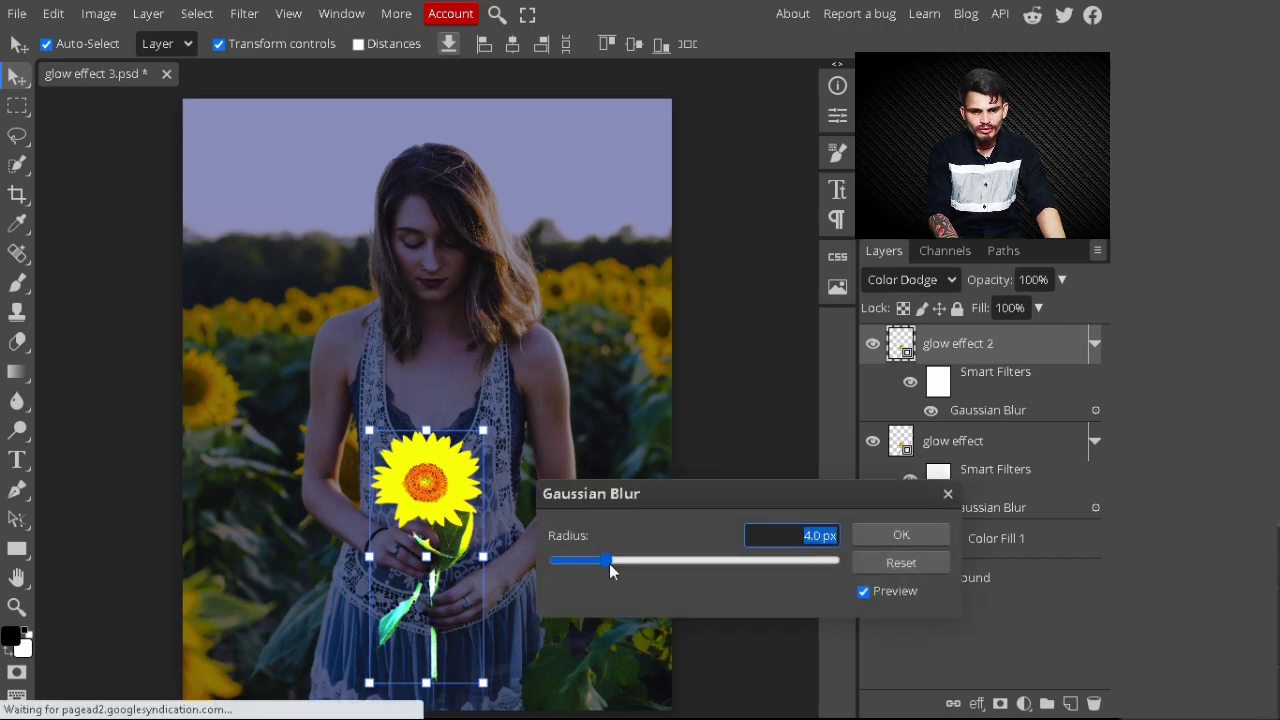
pyautogui.click(634, 571)
pyautogui.moveTo(635, 564); pyautogui.dragTo(713, 560)
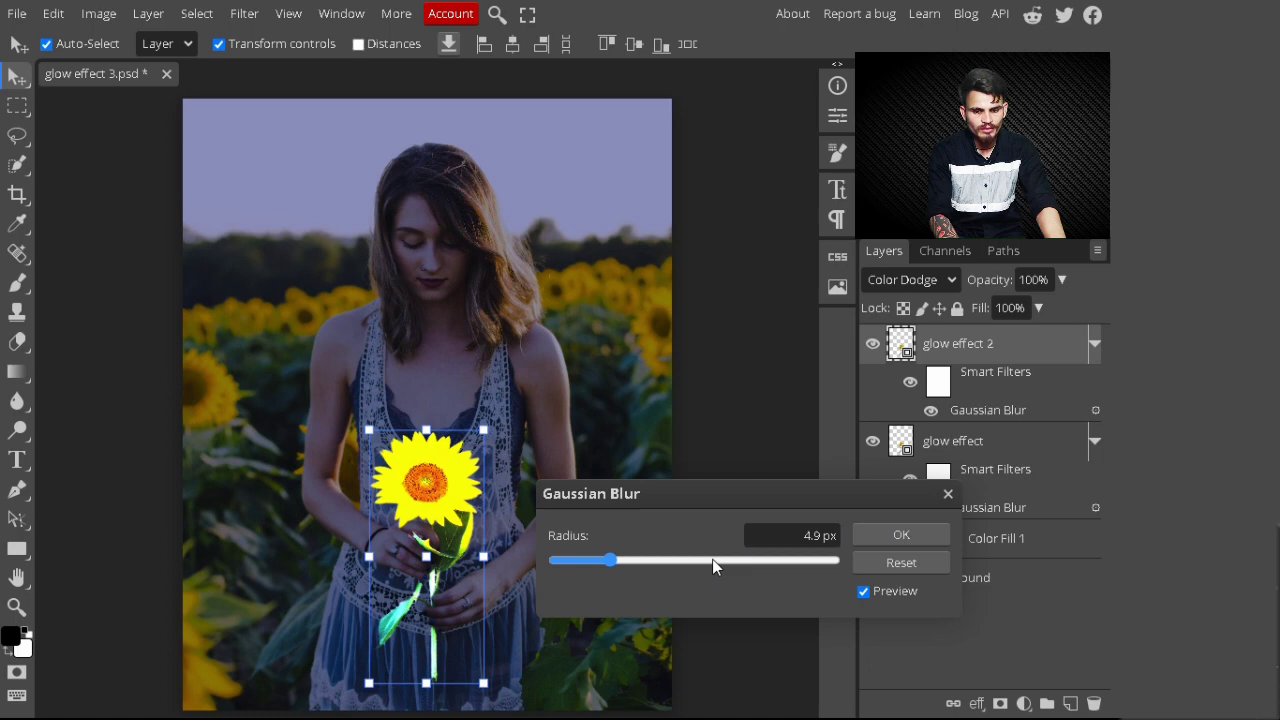
pyautogui.click(712, 560)
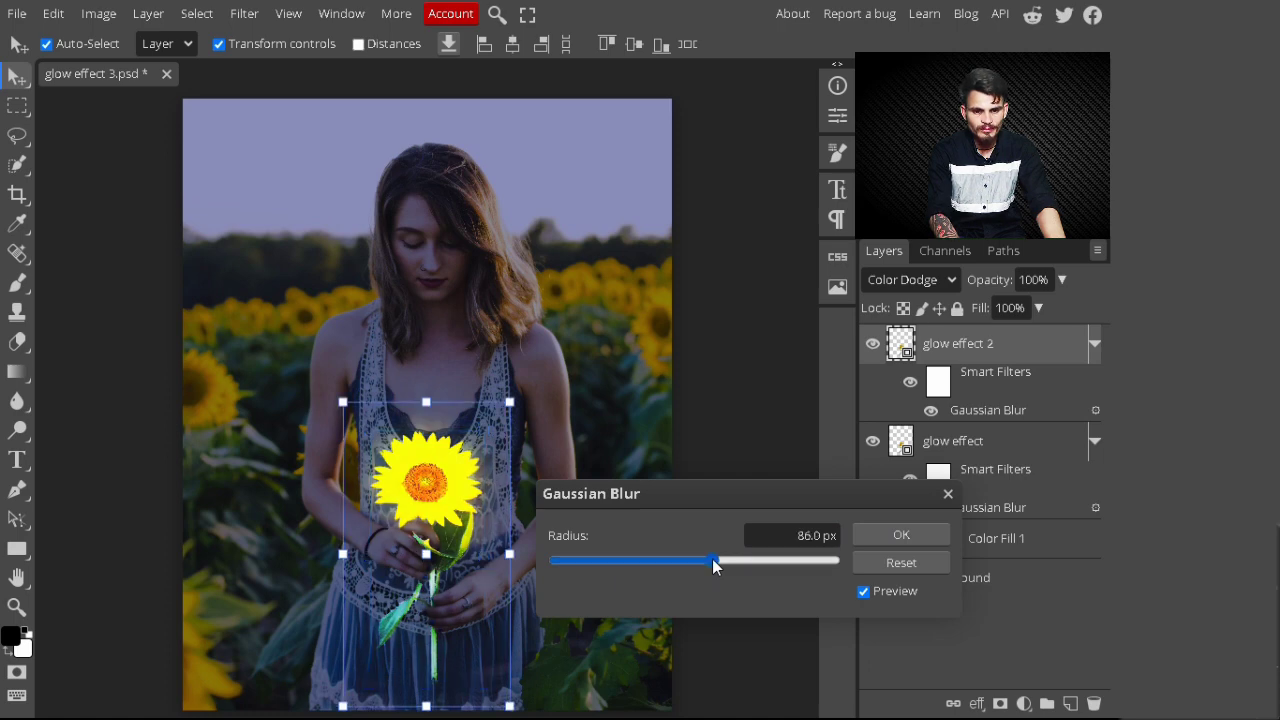
pyautogui.click(812, 535)
pyautogui.press('BackSpace')
pyautogui.press('BackSpace')
pyautogui.write('0')
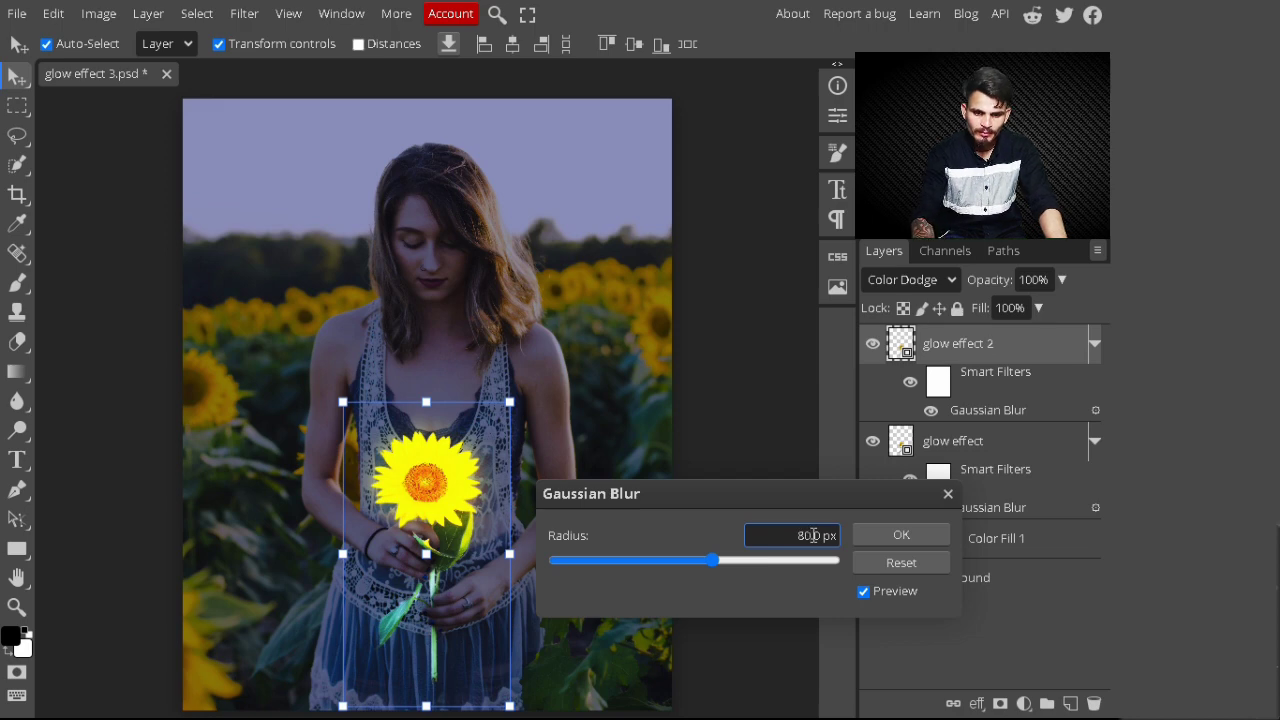
pyautogui.click(899, 537)
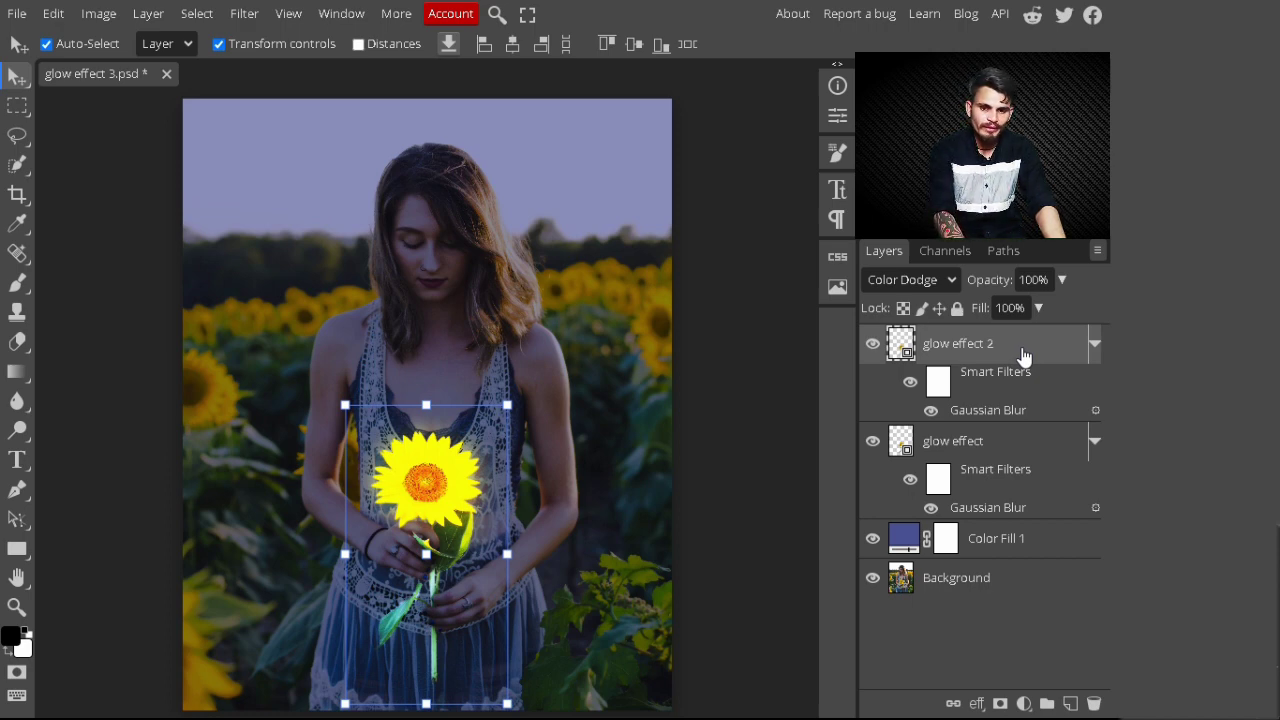
# Step: Duplicate glow effect 2 and rename the copy 'glow effect 3'
pyautogui.hotkey('ctrl', 'j')
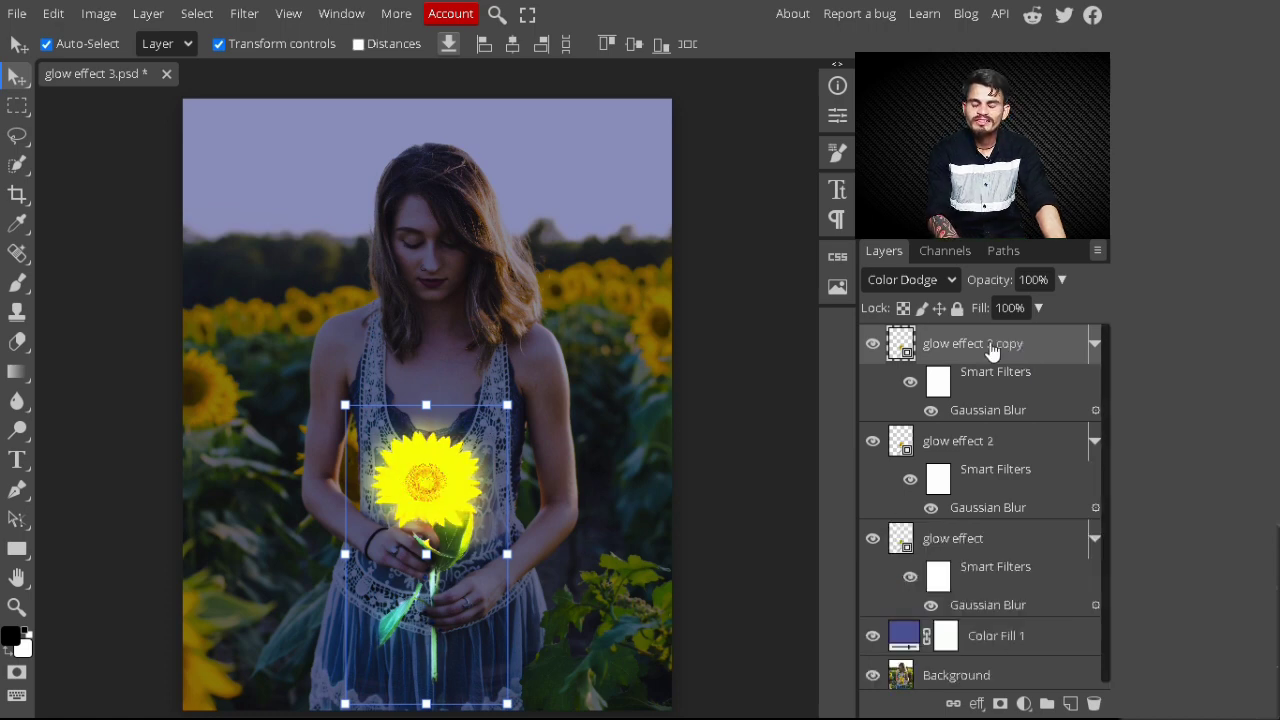
pyautogui.doubleClick(991, 345)
pyautogui.click(1003, 350)
pyautogui.press('BackSpace')
pyautogui.press('BackSpace')
pyautogui.press('BackSpace')
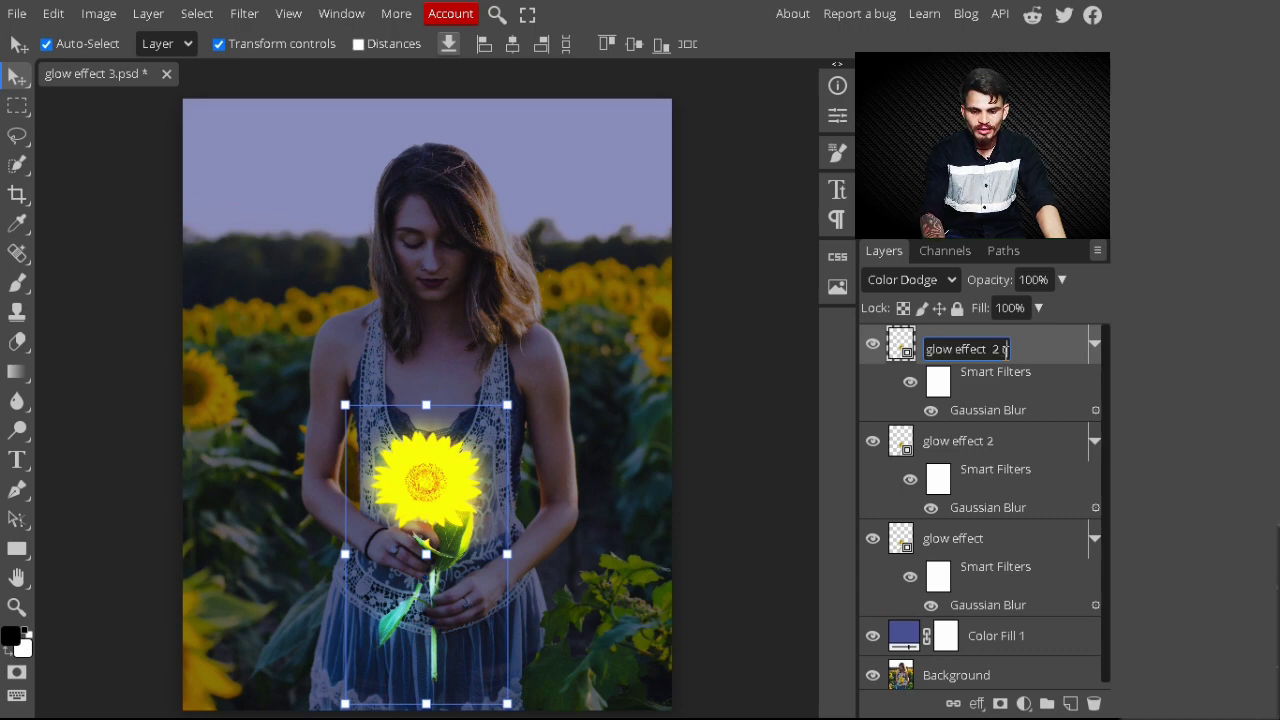
pyautogui.press('BackSpace')
pyautogui.press('BackSpace')
pyautogui.press('BackSpace')
pyautogui.write('3')
pyautogui.press('Return')
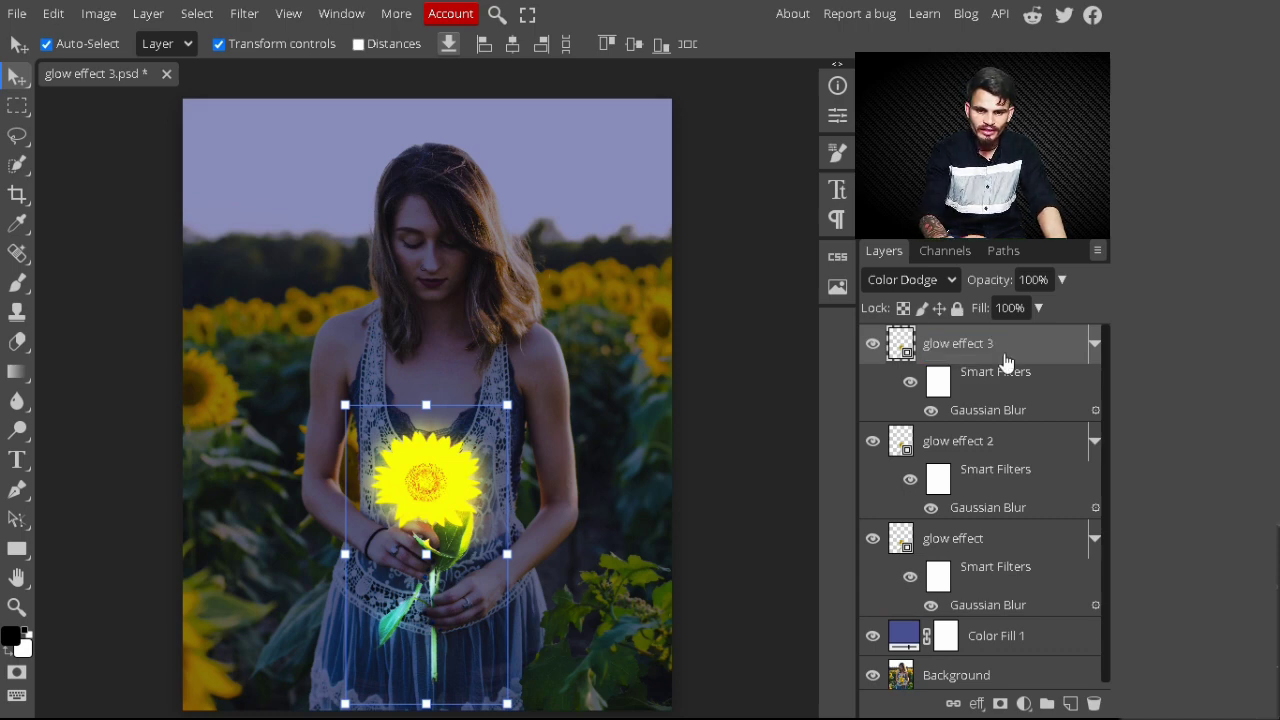
# Step: Set glow effect 3's Gaussian Blur radius to 170 px
pyautogui.doubleClick(1003, 420)
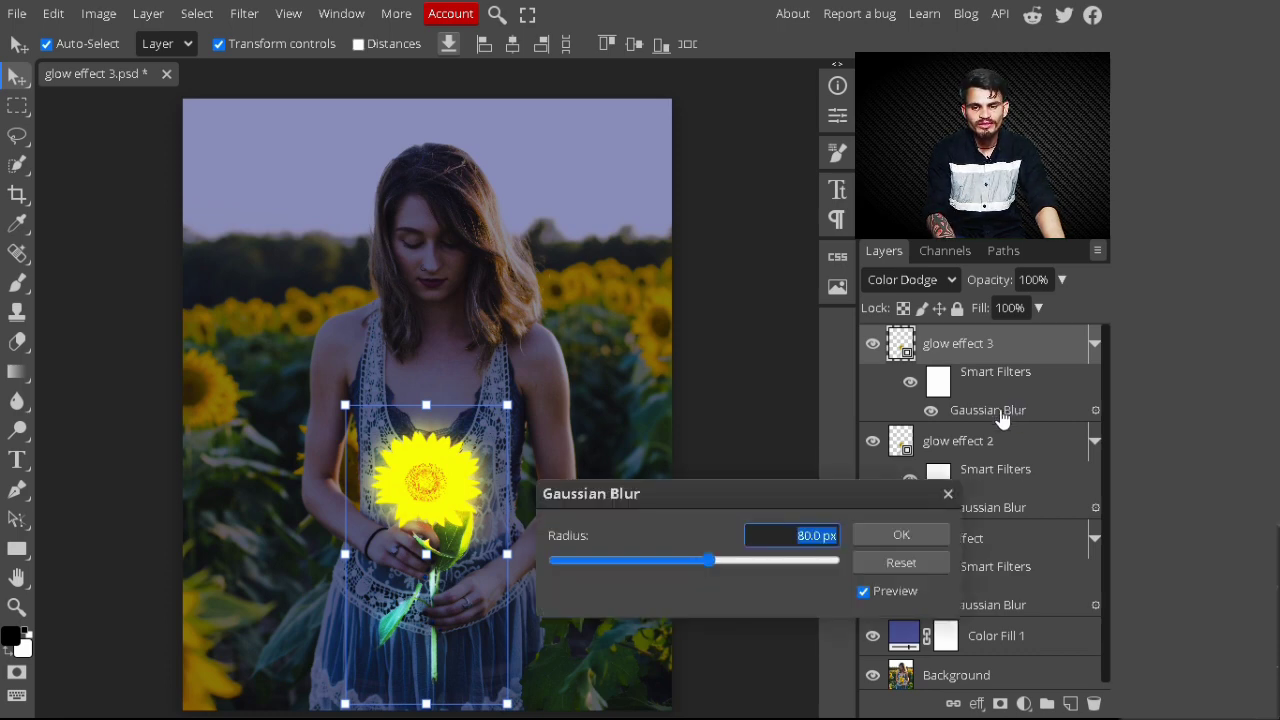
pyautogui.moveTo(709, 560); pyautogui.dragTo(759, 563)
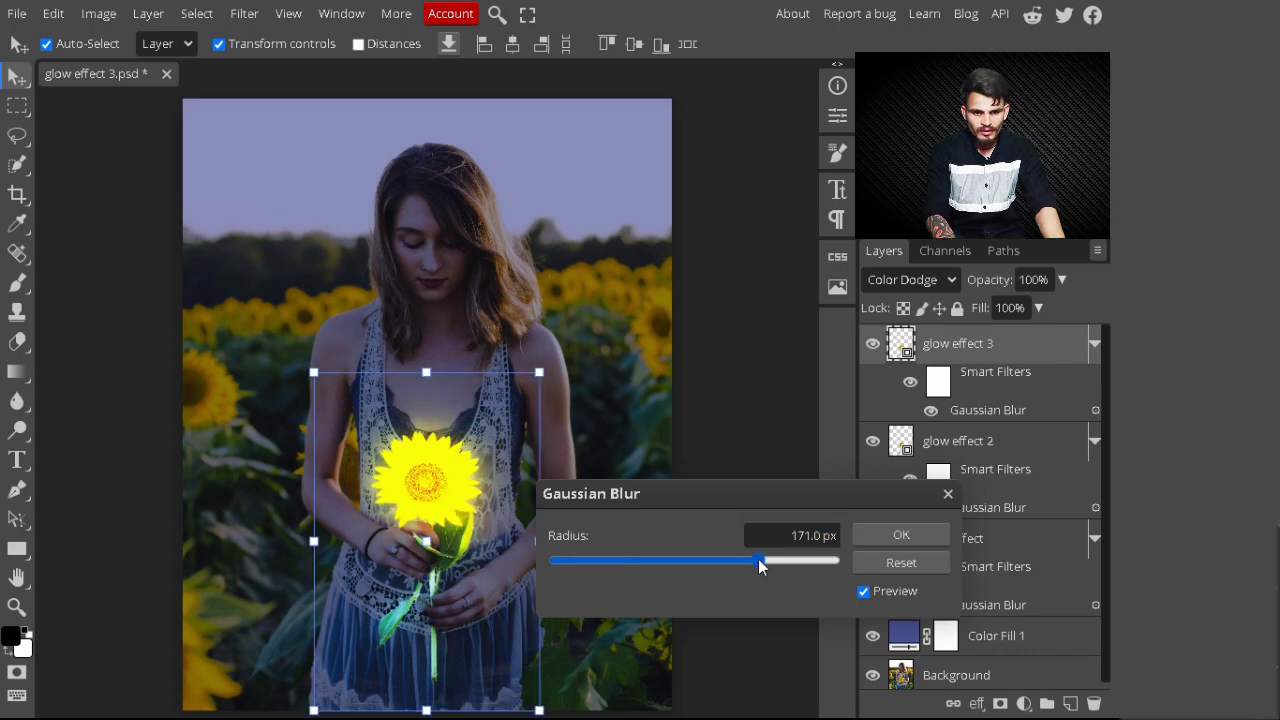
pyautogui.click(814, 535)
pyautogui.press('BackSpace')
pyautogui.press('BackSpace')
pyautogui.write('00')
pyautogui.press('BackSpace')
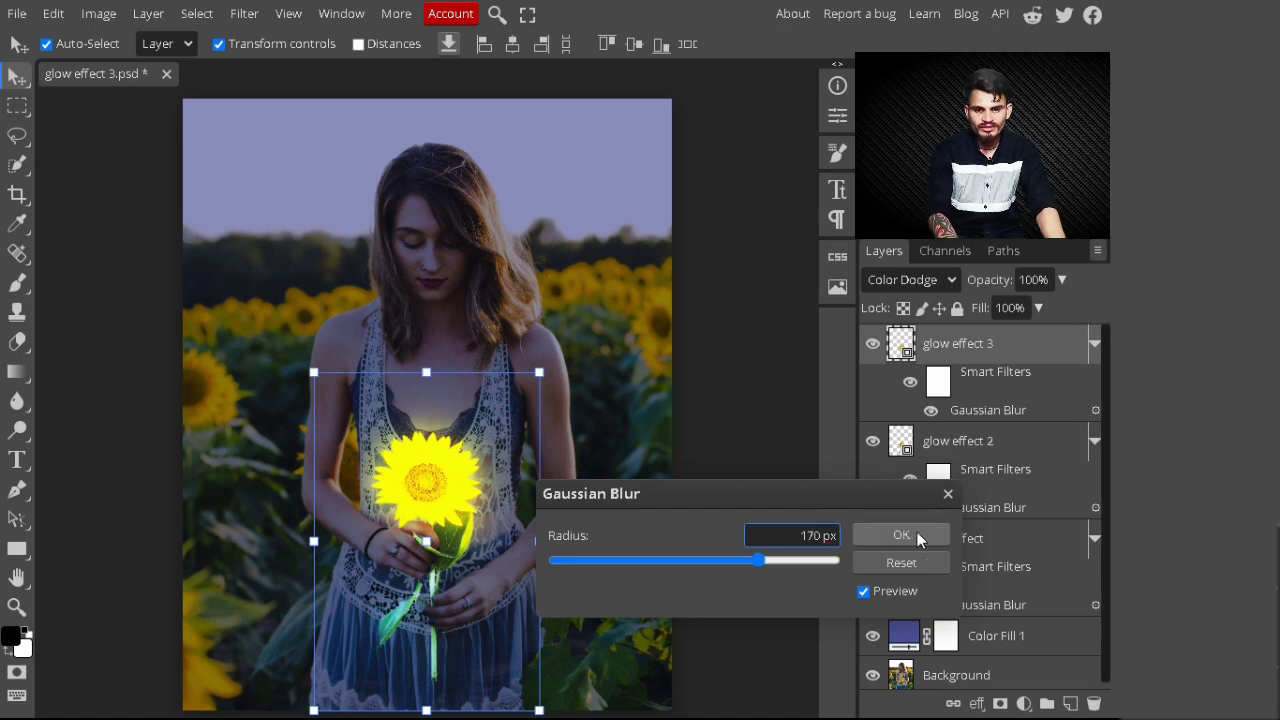
pyautogui.click(917, 535)
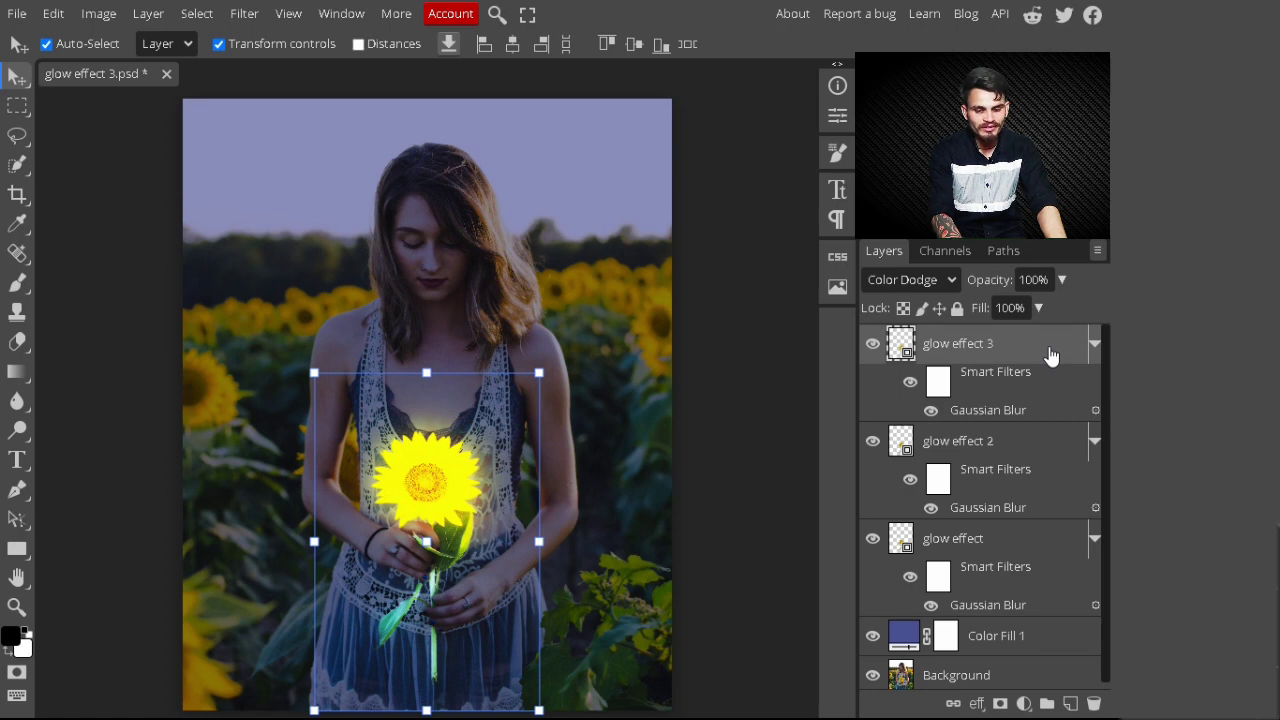
# Step: Duplicate glow effect 3 and rename the copy 'glow effect 4'
pyautogui.hotkey('ctrl', 'j')
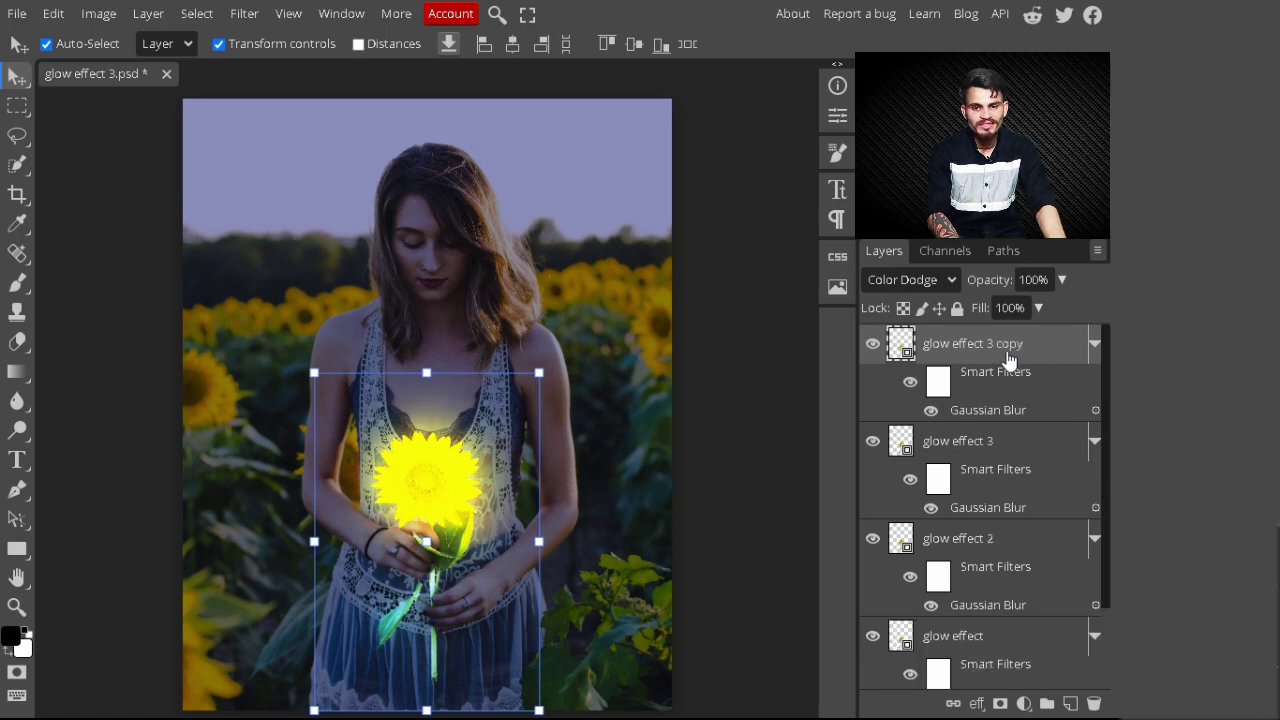
pyautogui.doubleClick(1007, 349)
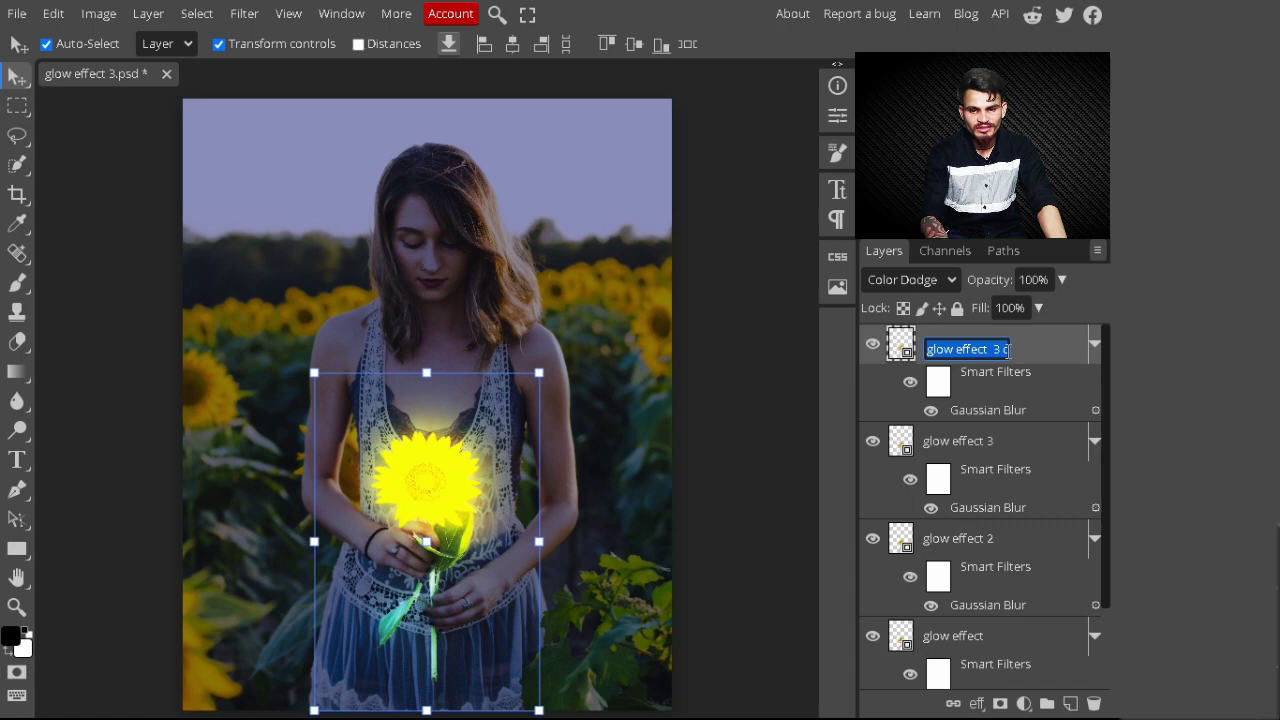
pyautogui.click(1007, 349)
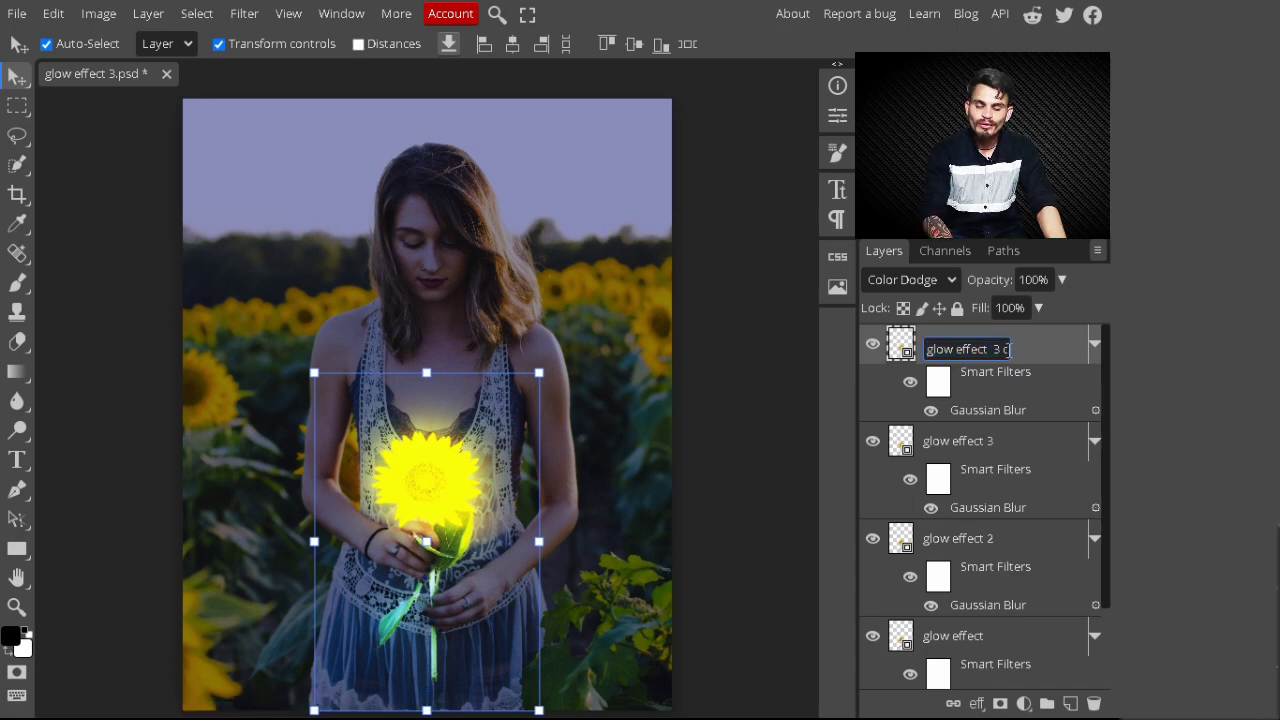
pyautogui.press('BackSpace')
pyautogui.press('BackSpace')
pyautogui.press('BackSpace')
pyautogui.press('BackSpace')
pyautogui.press('BackSpace')
pyautogui.press('BackSpace')
pyautogui.write('4')
pyautogui.press('Return')
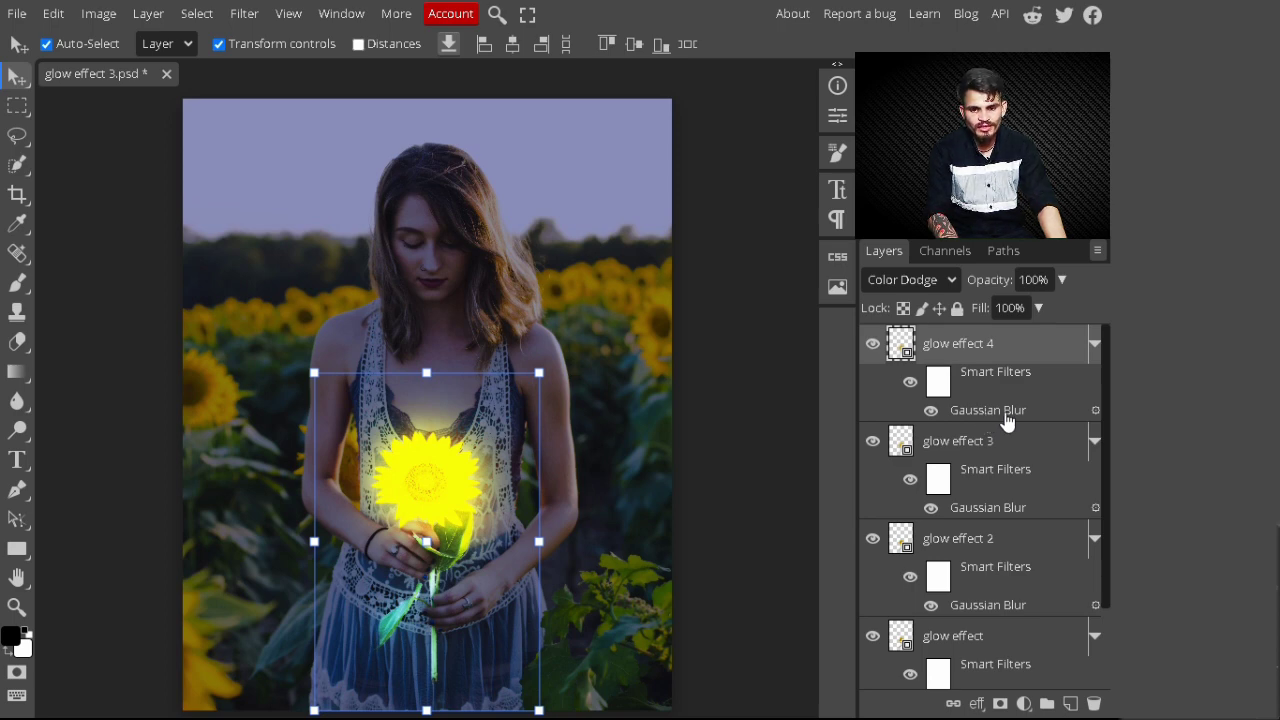
# Step: Raise glow effect 4's Gaussian Blur radius from 170 to 230 px
pyautogui.doubleClick(1000, 411)
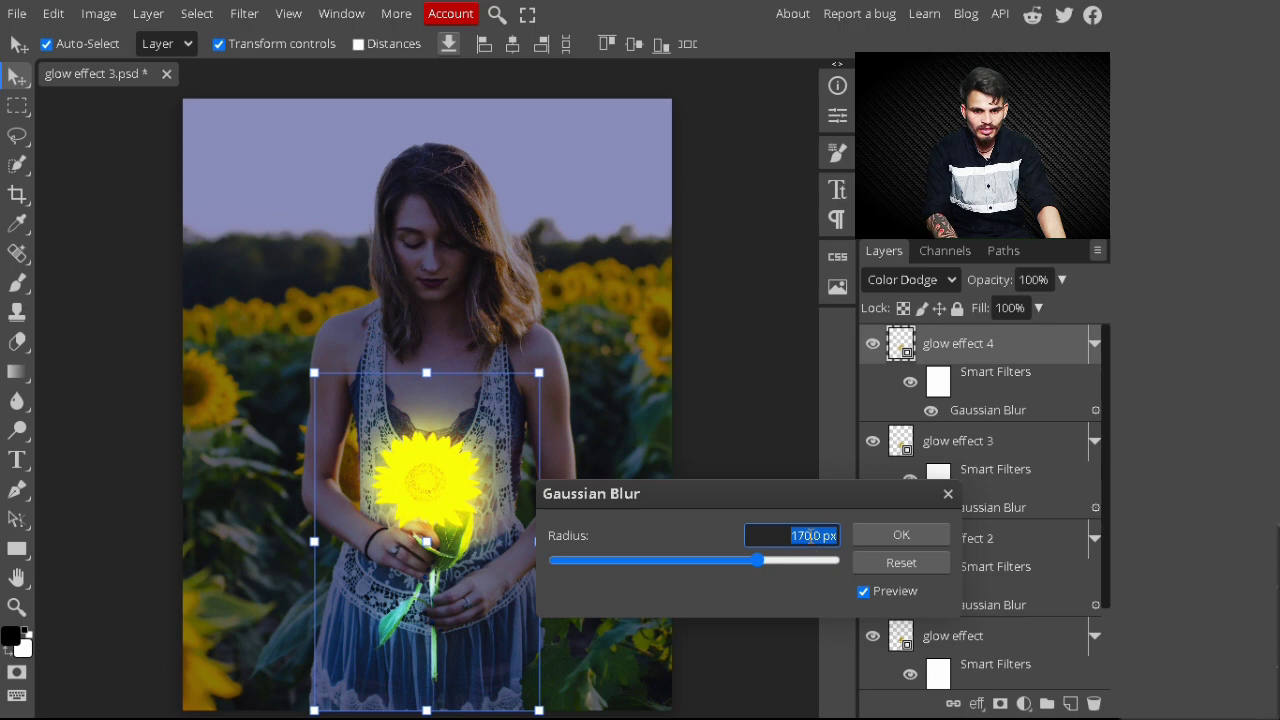
pyautogui.click(814, 536)
pyautogui.press('BackSpace')
pyautogui.press('BackSpace')
pyautogui.press('BackSpace')
pyautogui.press('BackSpace')
pyautogui.write('230')
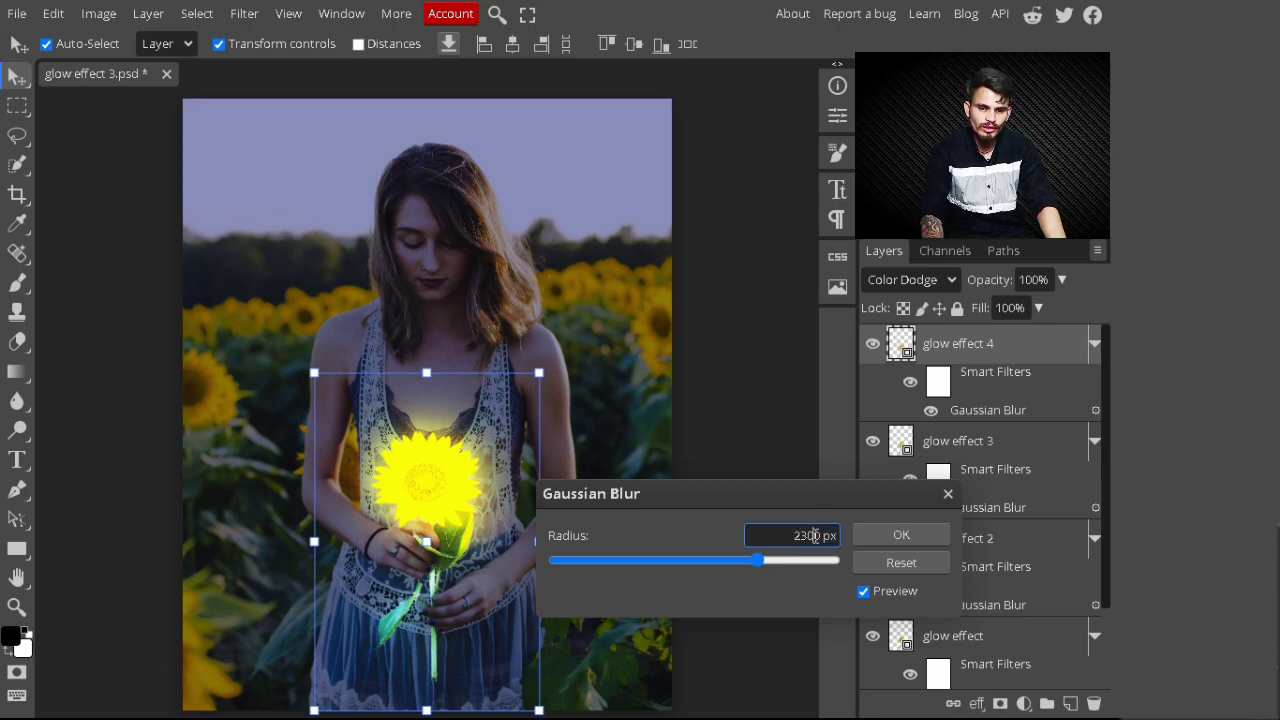
pyautogui.press('Delete')
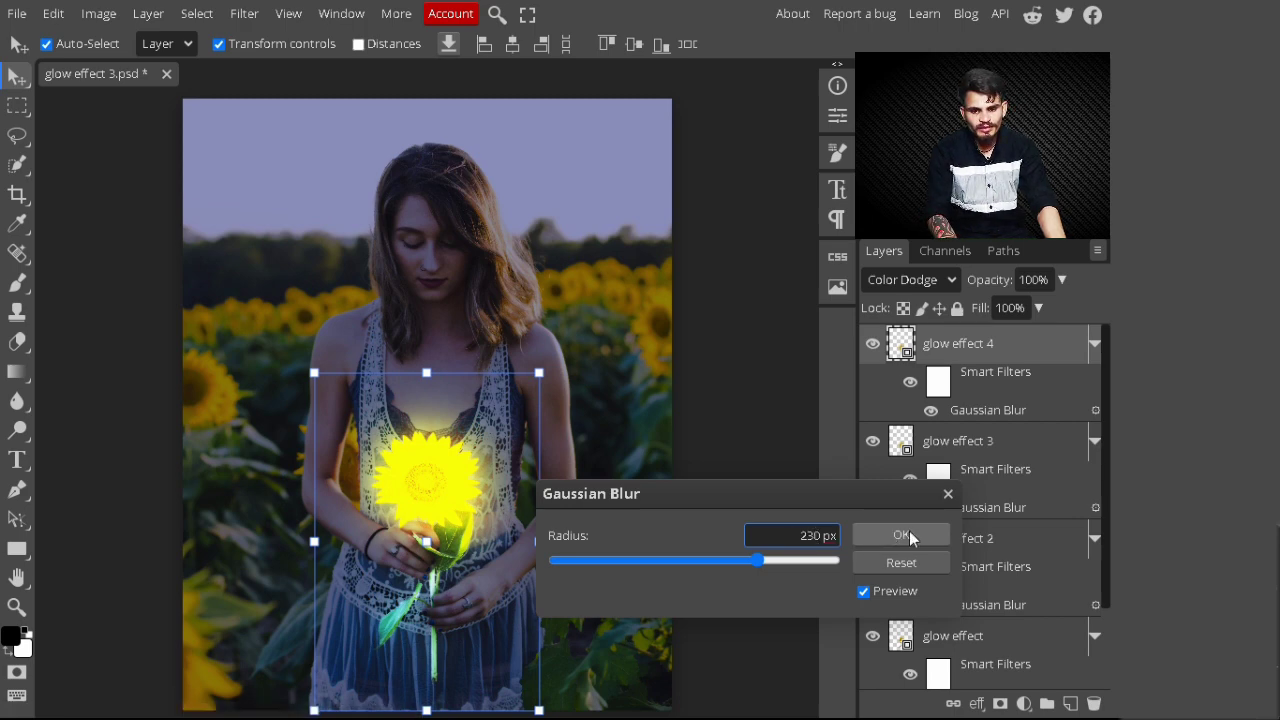
pyautogui.click(903, 535)
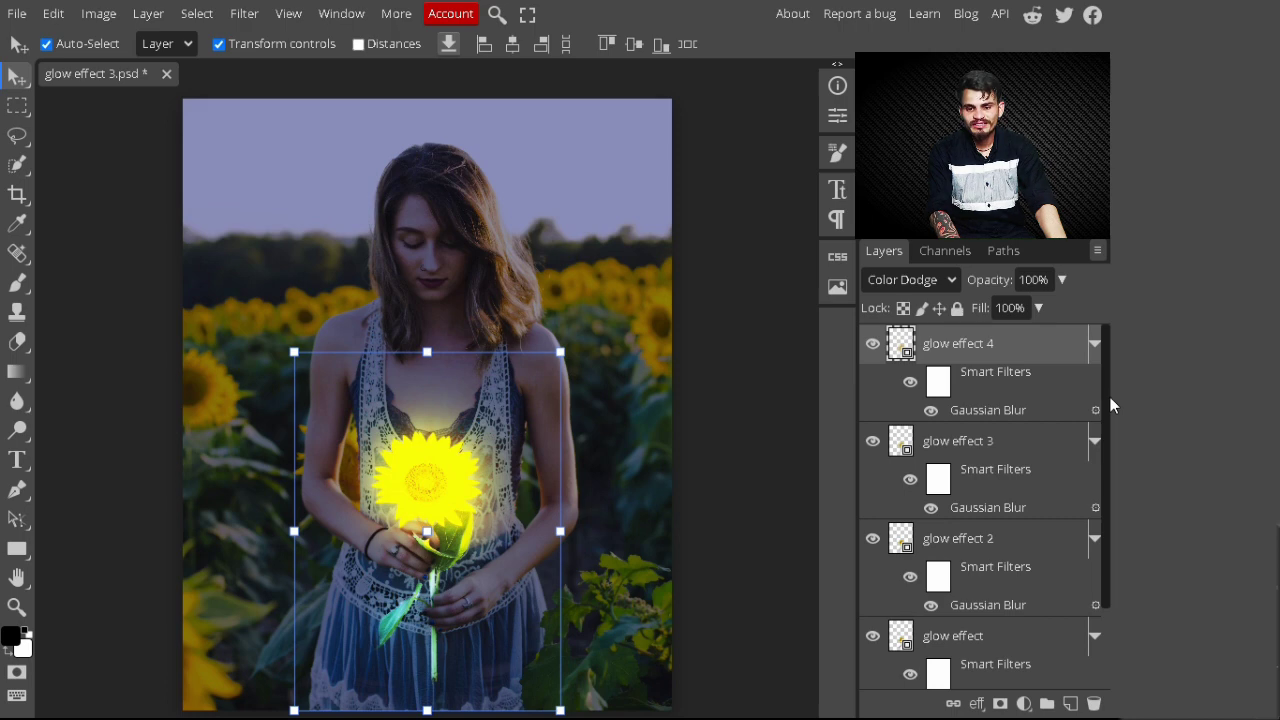
# Step: Select the four glow layers, group them with Ctrl+G, and name the folder 'glow effect'
pyautogui.scroll(-2, 975, 553)
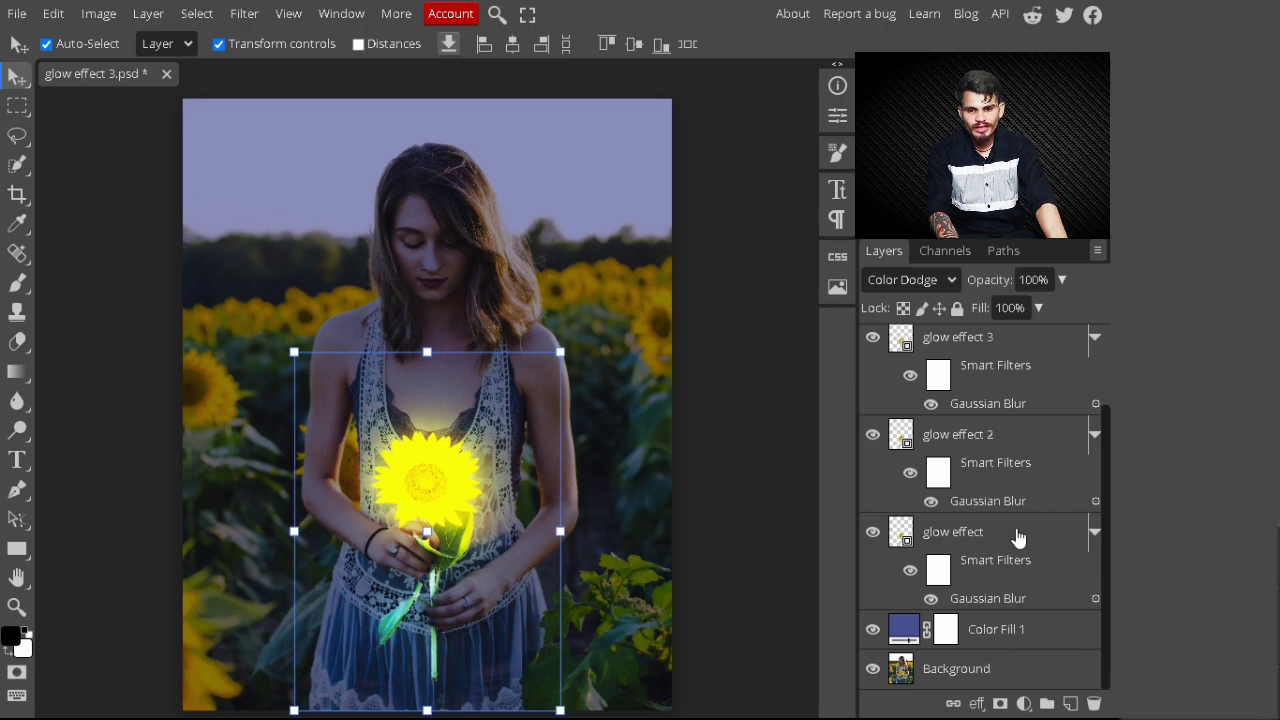
pyautogui.keyDown('shift'); pyautogui.click(1017, 537); pyautogui.keyUp('shift')
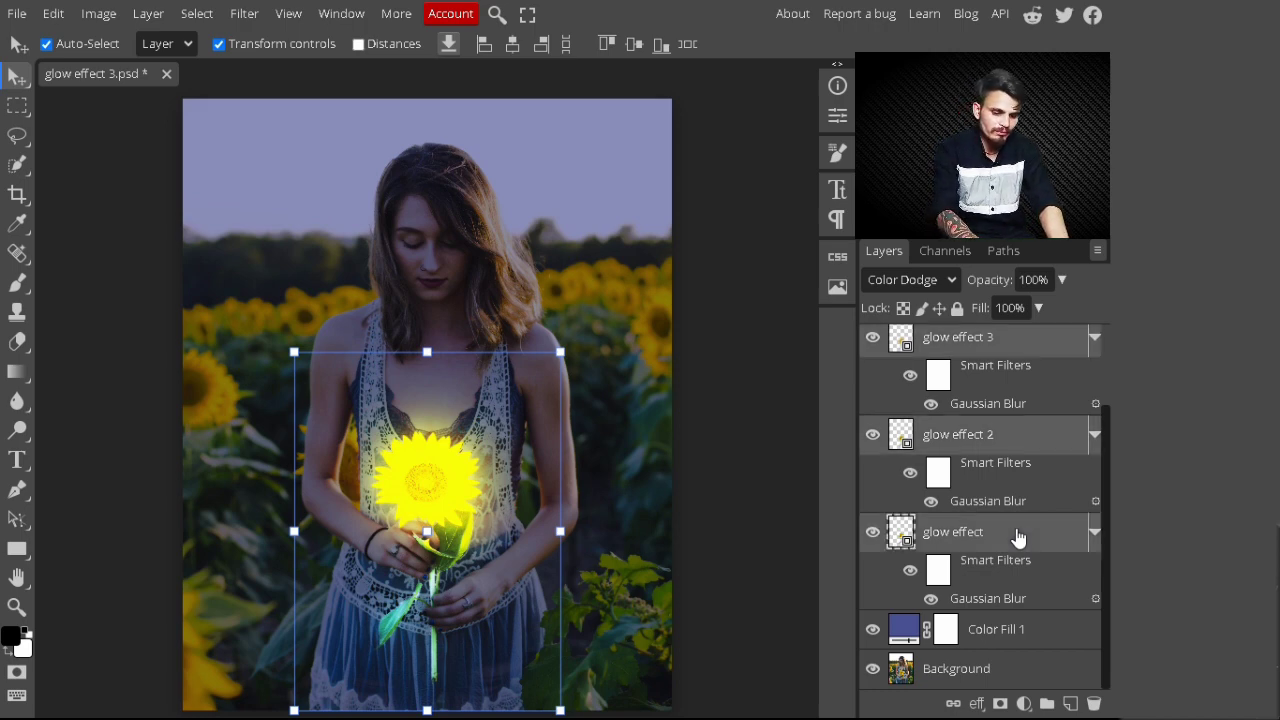
pyautogui.hotkey('ctrl', 'g')
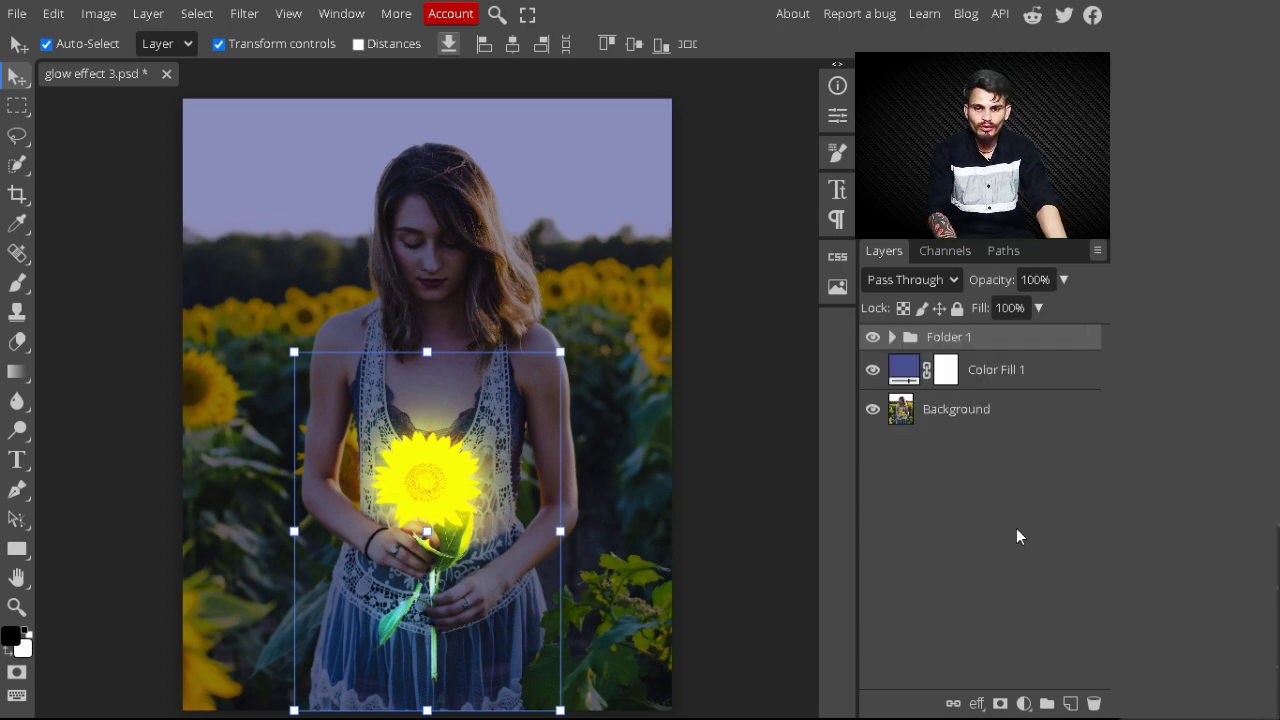
pyautogui.doubleClick(955, 338)
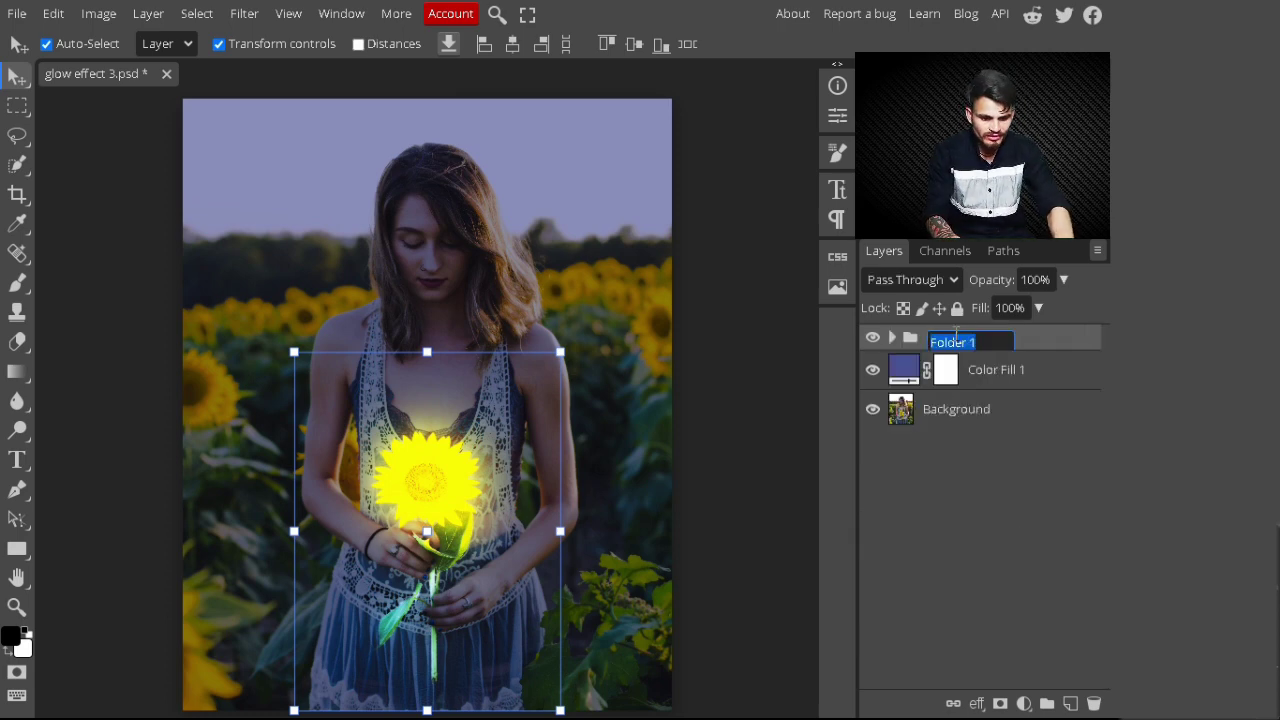
pyautogui.write('glow effect')
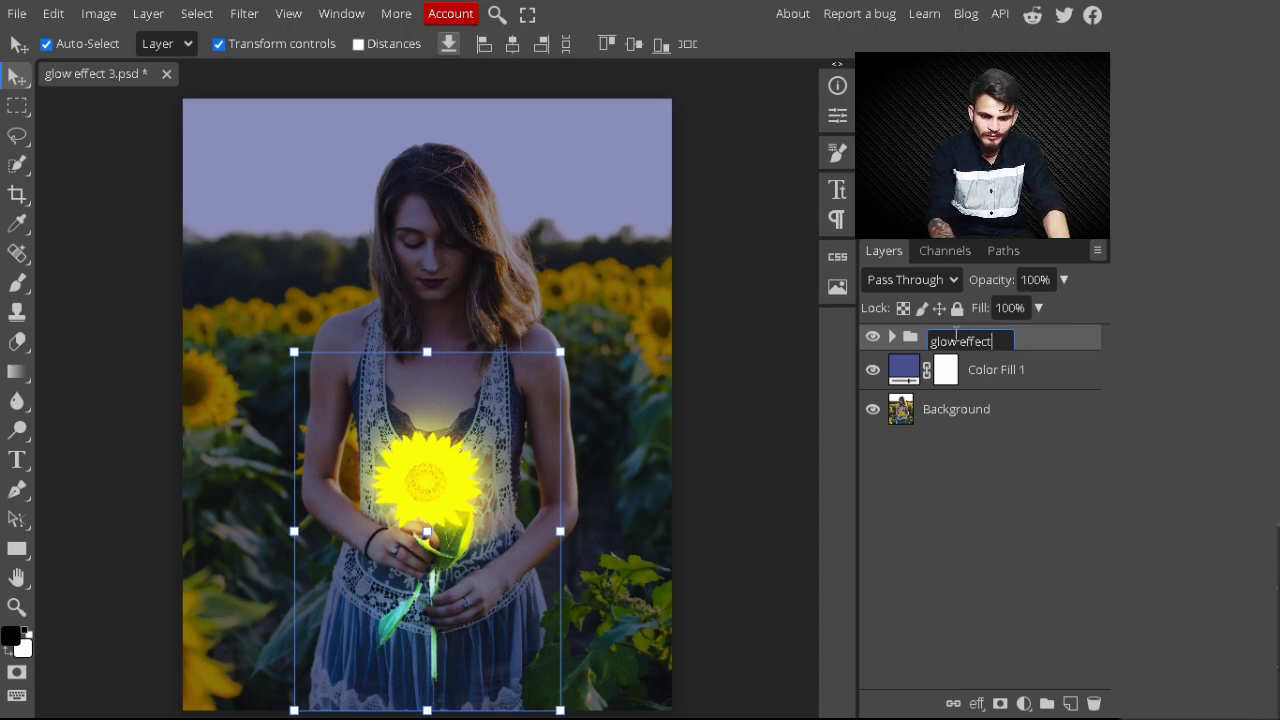
pyautogui.press('Return')
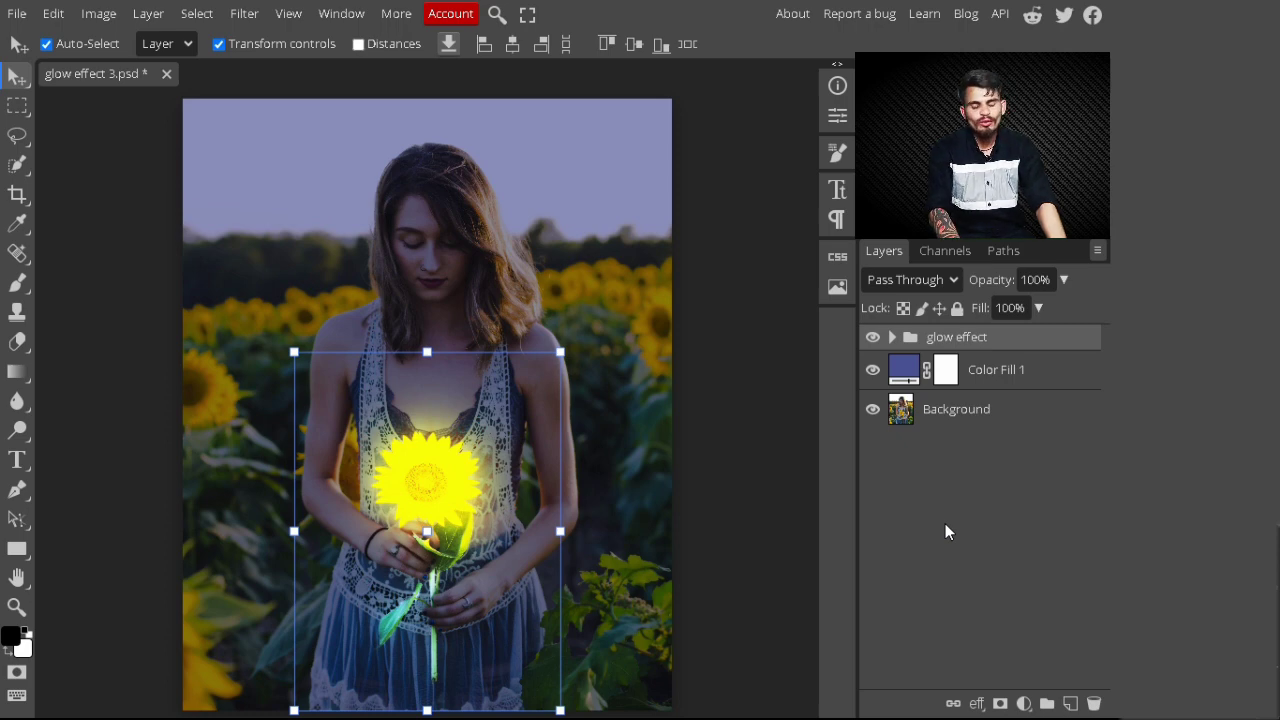
# Step: Add a Curves adjustment layer and lift its midpoint from input 104 to output 156
pyautogui.click(1023, 703)
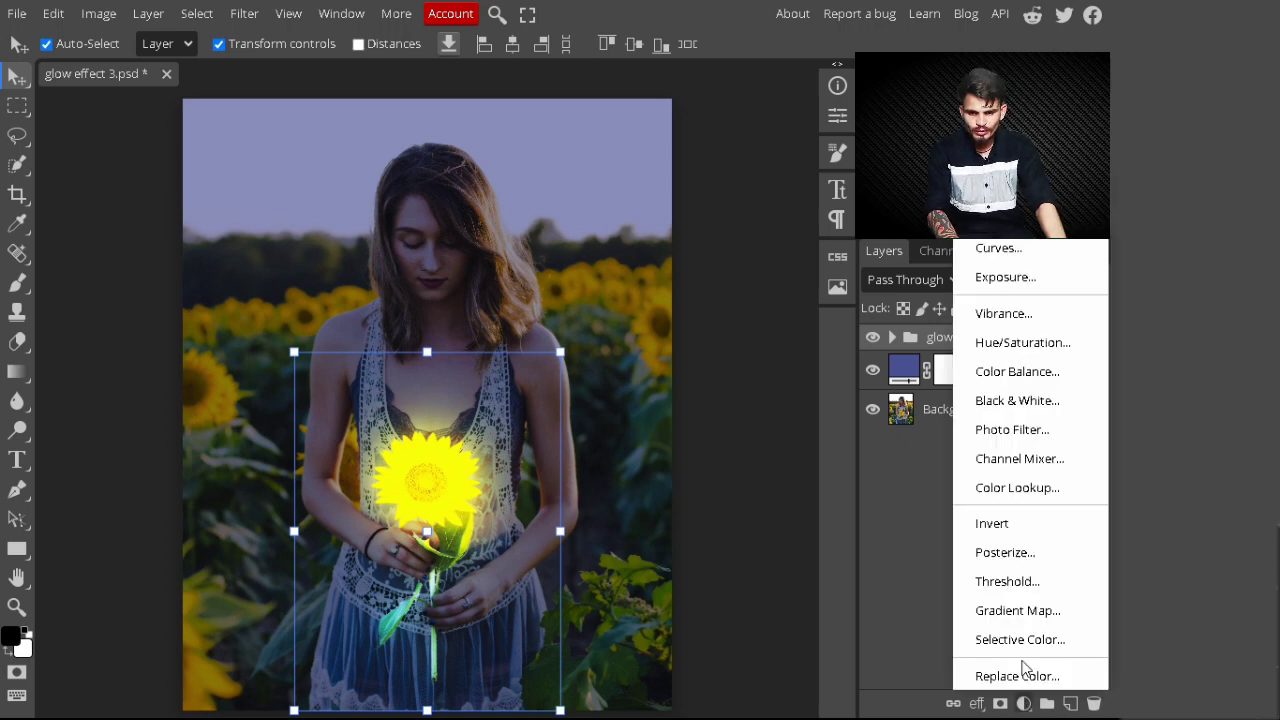
pyautogui.click(1025, 250)
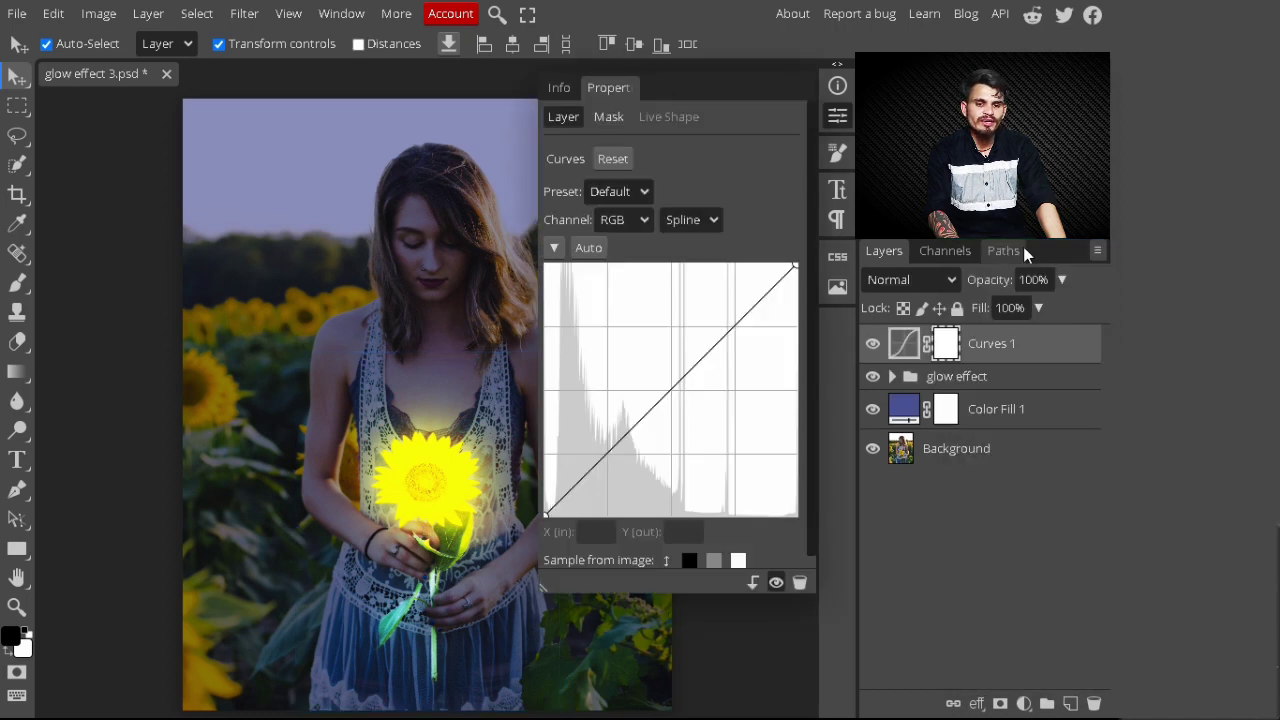
pyautogui.click(664, 388)
pyautogui.moveTo(660, 381); pyautogui.dragTo(647, 366)
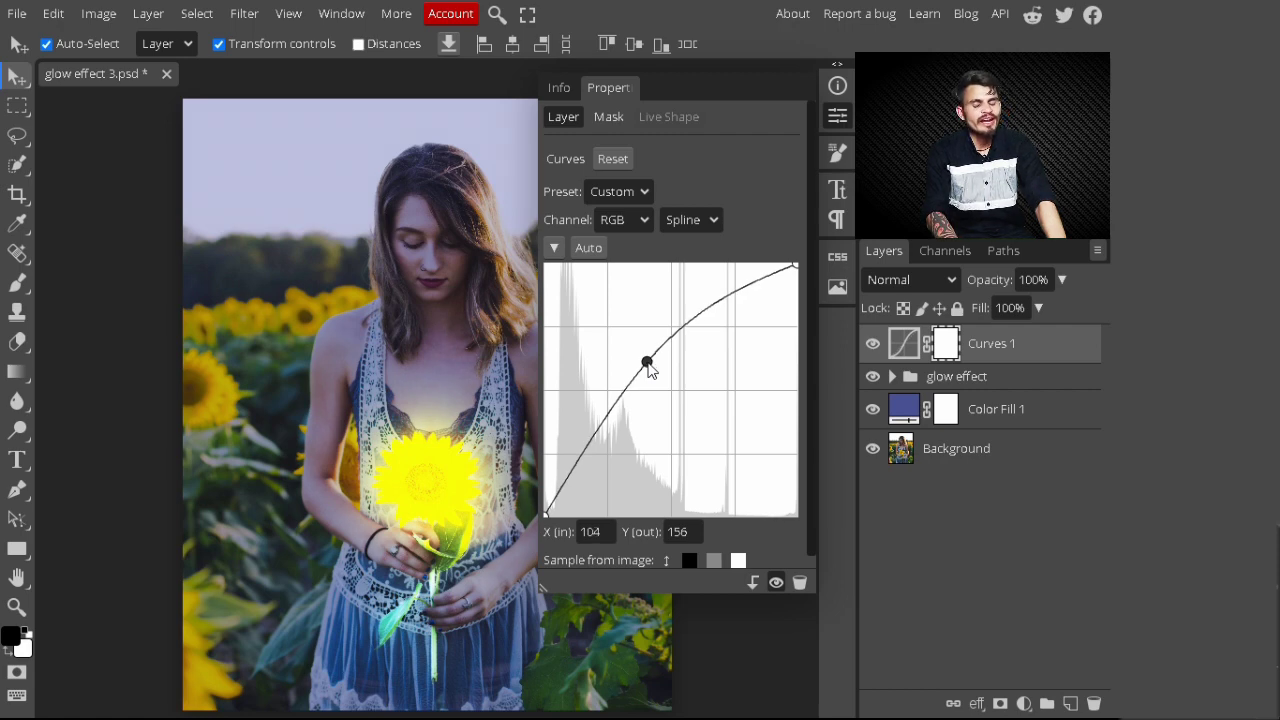
pyautogui.click(840, 118)
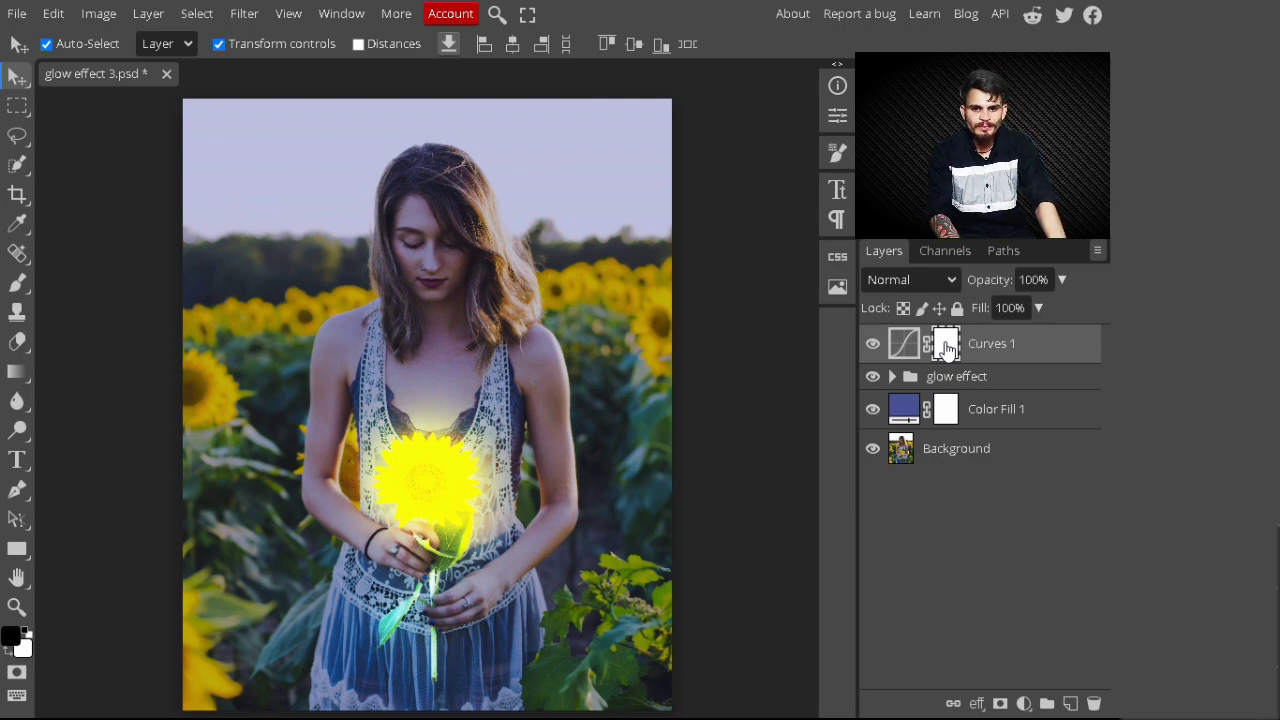
# Step: Invert the Curves 1 mask to black and set up a 600 px soft round white brush
pyautogui.click(947, 346)
pyautogui.hotkey('ctrl', 'i')
pyautogui.press('b')
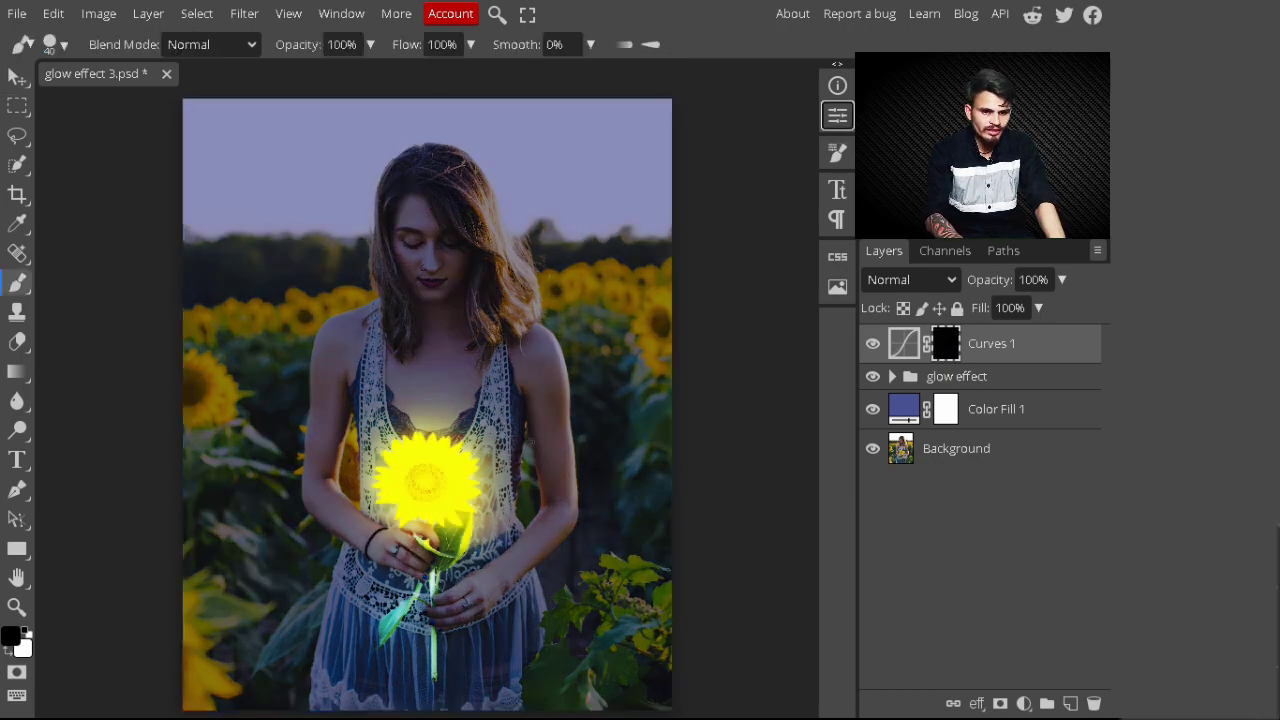
pyautogui.press(']')
pyautogui.press(']')
pyautogui.press(']')
pyautogui.press(']')
pyautogui.press(']')
pyautogui.press(']')
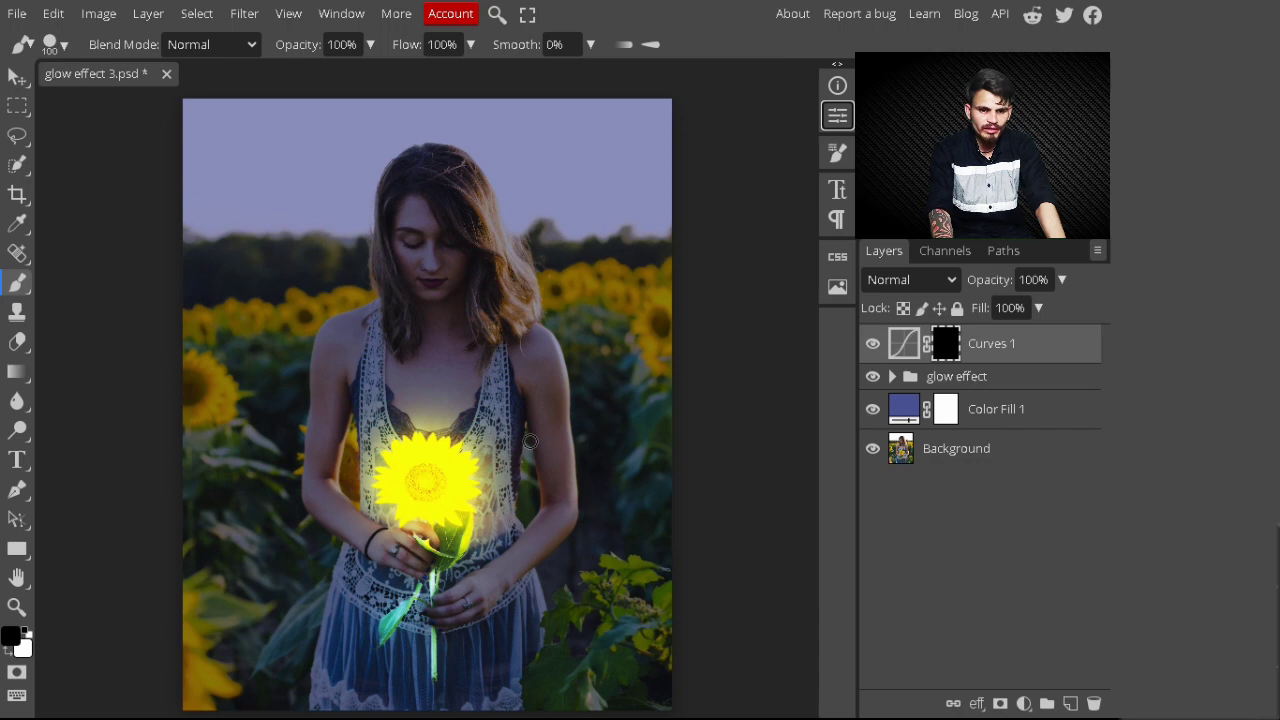
pyautogui.press('[')
pyautogui.press('[')
pyautogui.press('[')
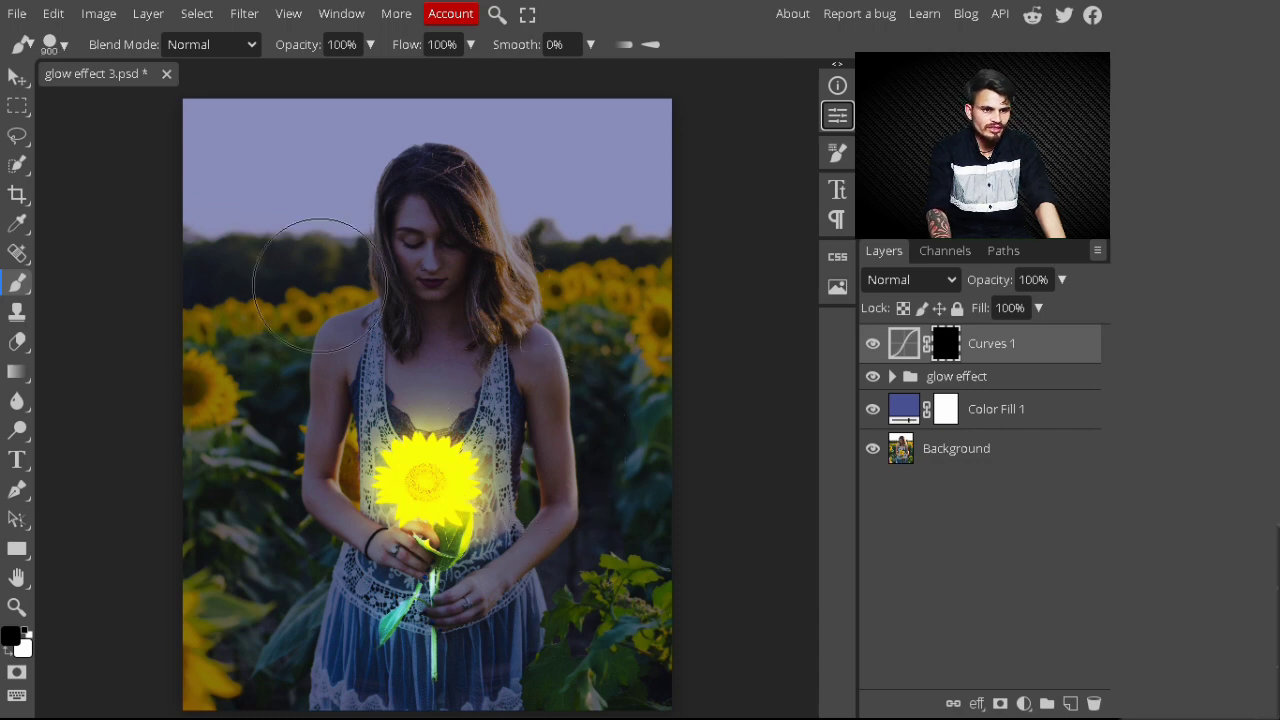
pyautogui.click(55, 45)
pyautogui.click(57, 210)
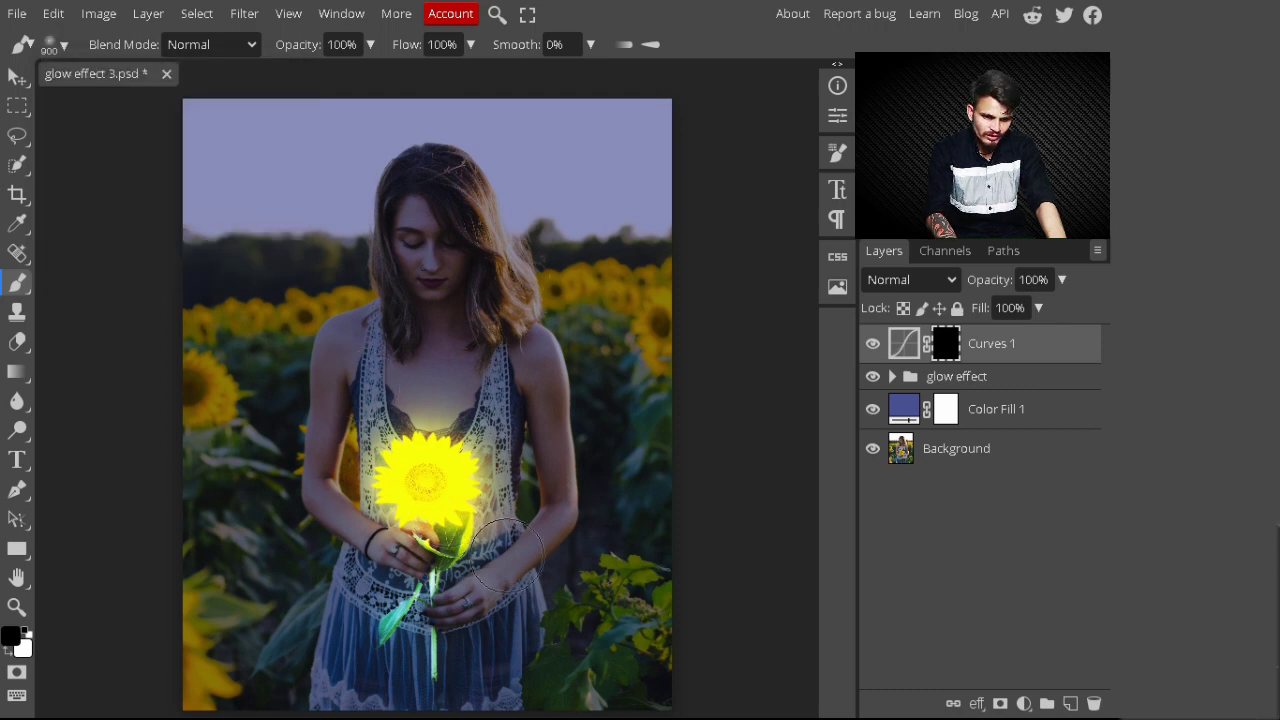
pyautogui.press('[')
pyautogui.press('[')
pyautogui.press('[')
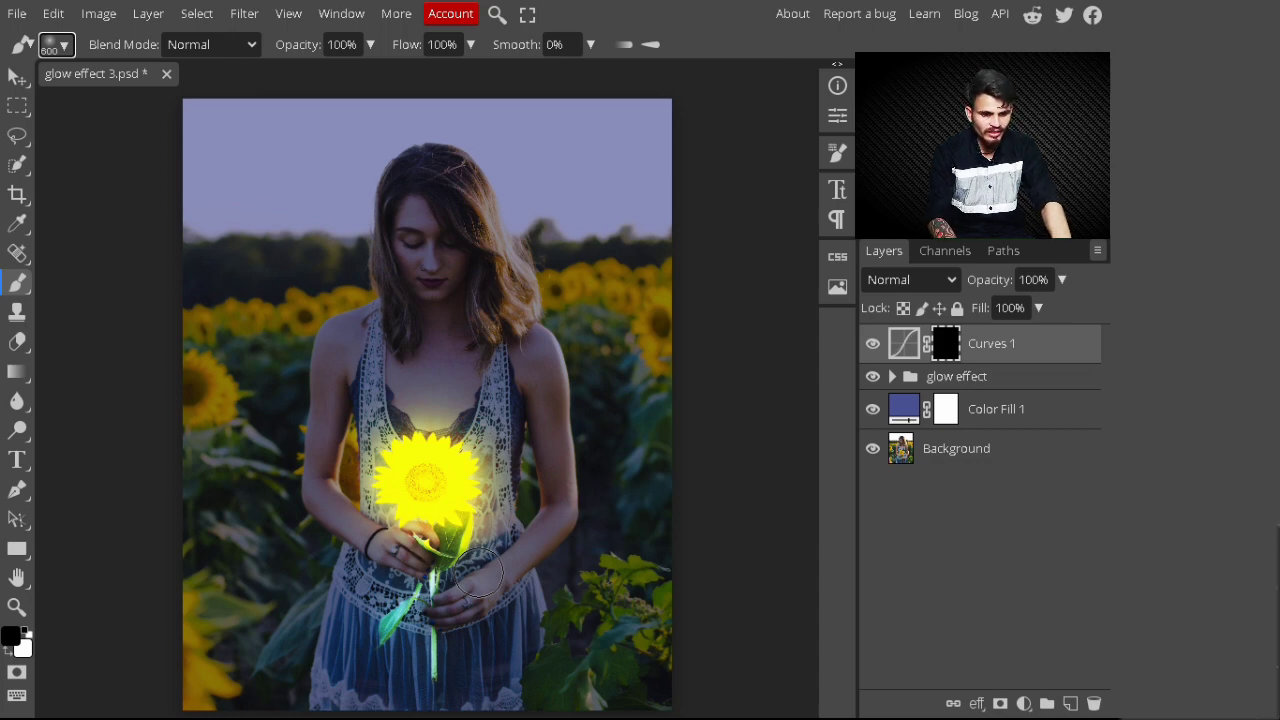
pyautogui.press('x')
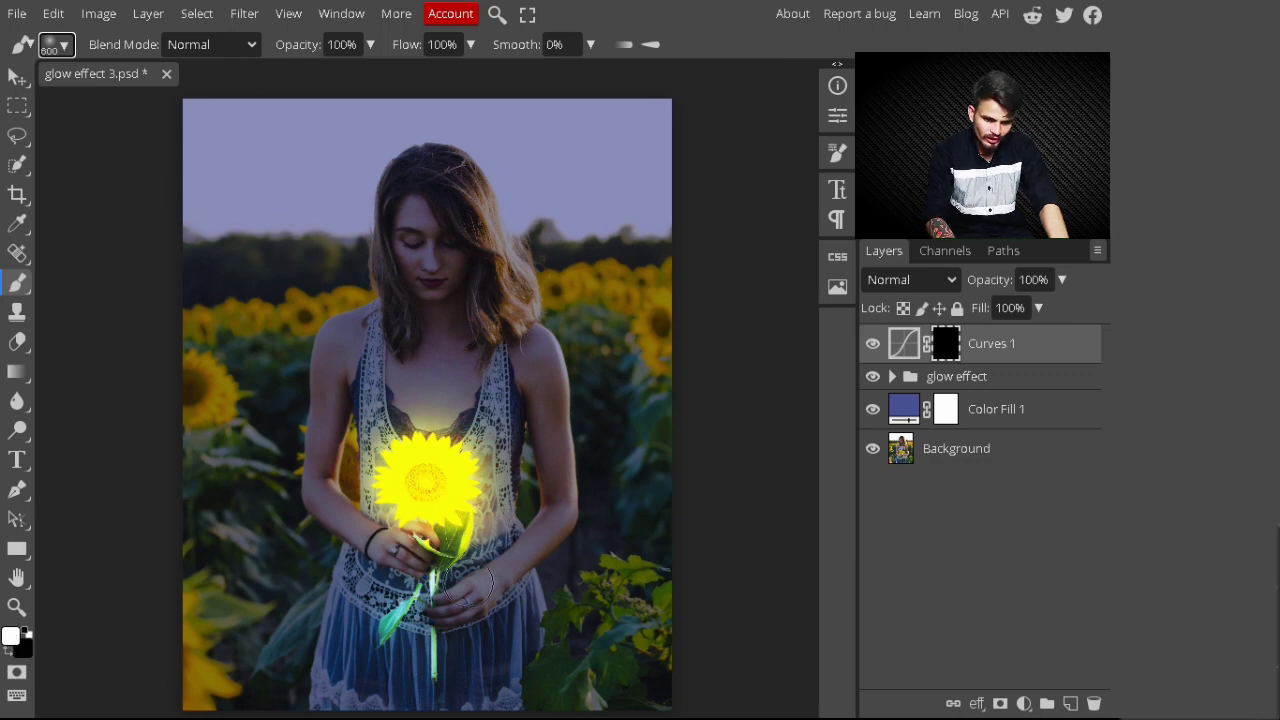
# Step: Paint white on the mask over the dress, hand and stem beside the sunflower
pyautogui.moveTo(468, 583); pyautogui.dragTo(496, 568)
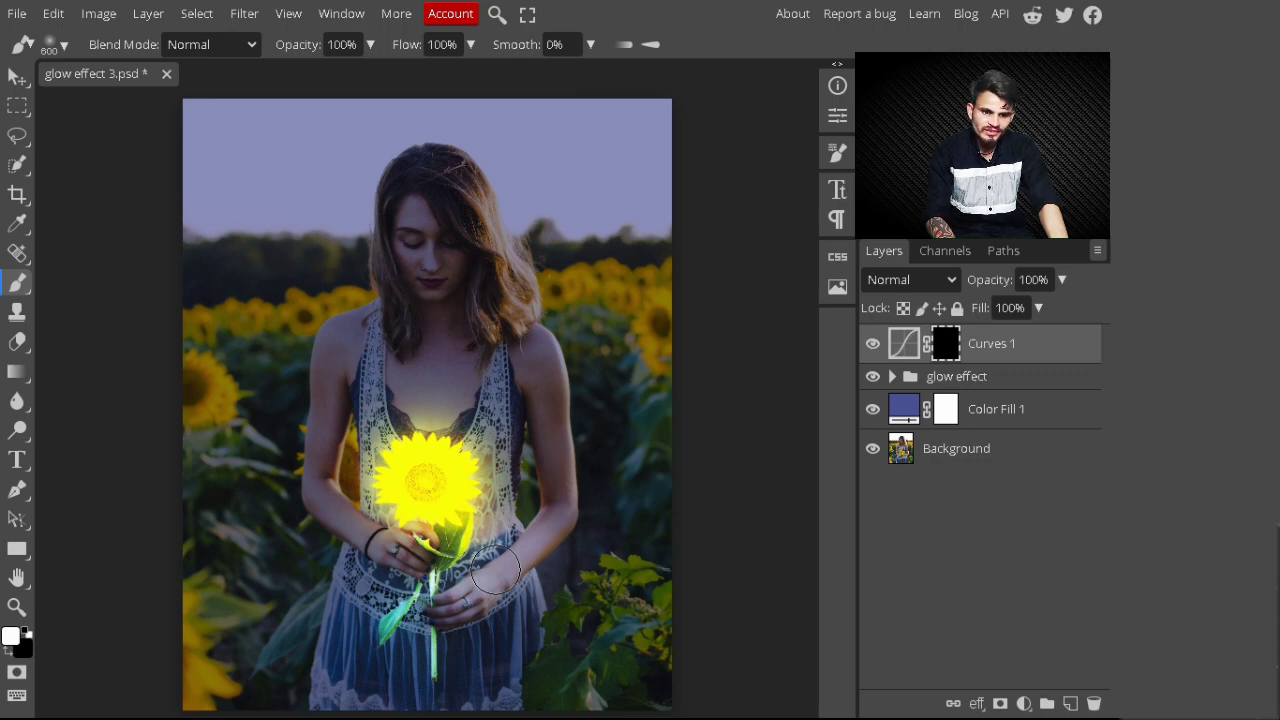
pyautogui.moveTo(496, 568); pyautogui.dragTo(512, 556)
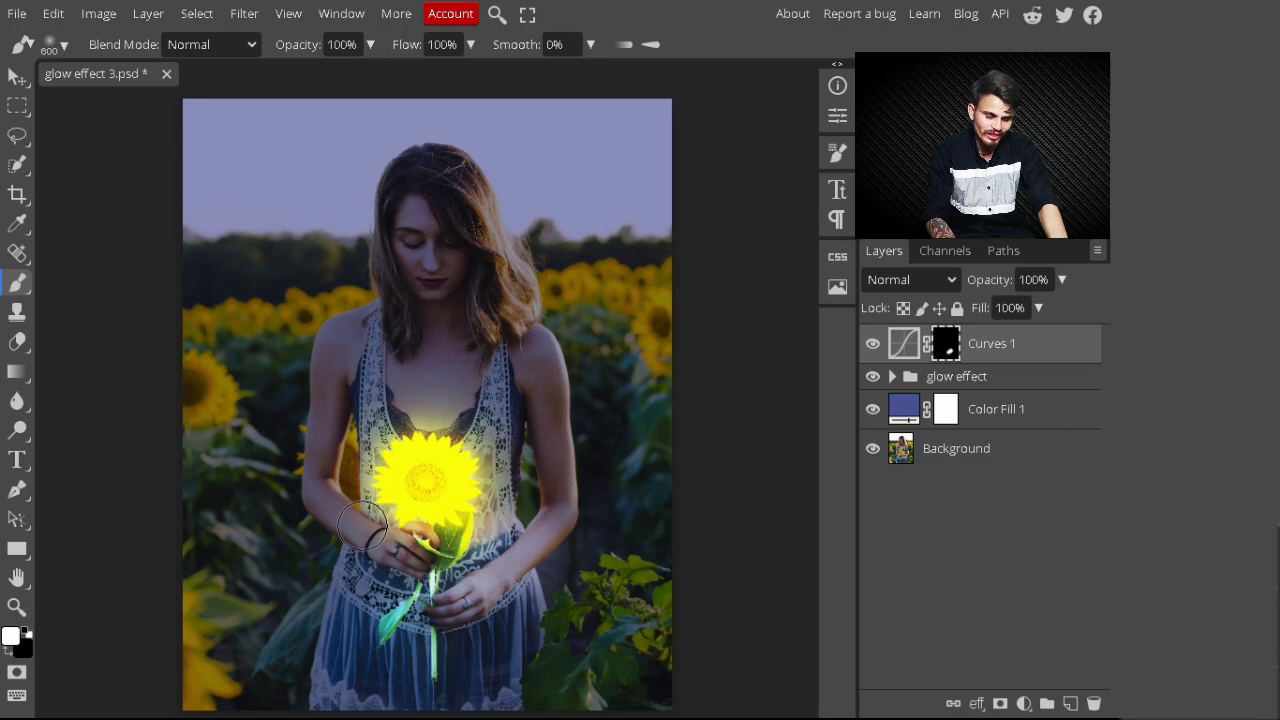
pyautogui.moveTo(362, 526); pyautogui.dragTo(387, 543)
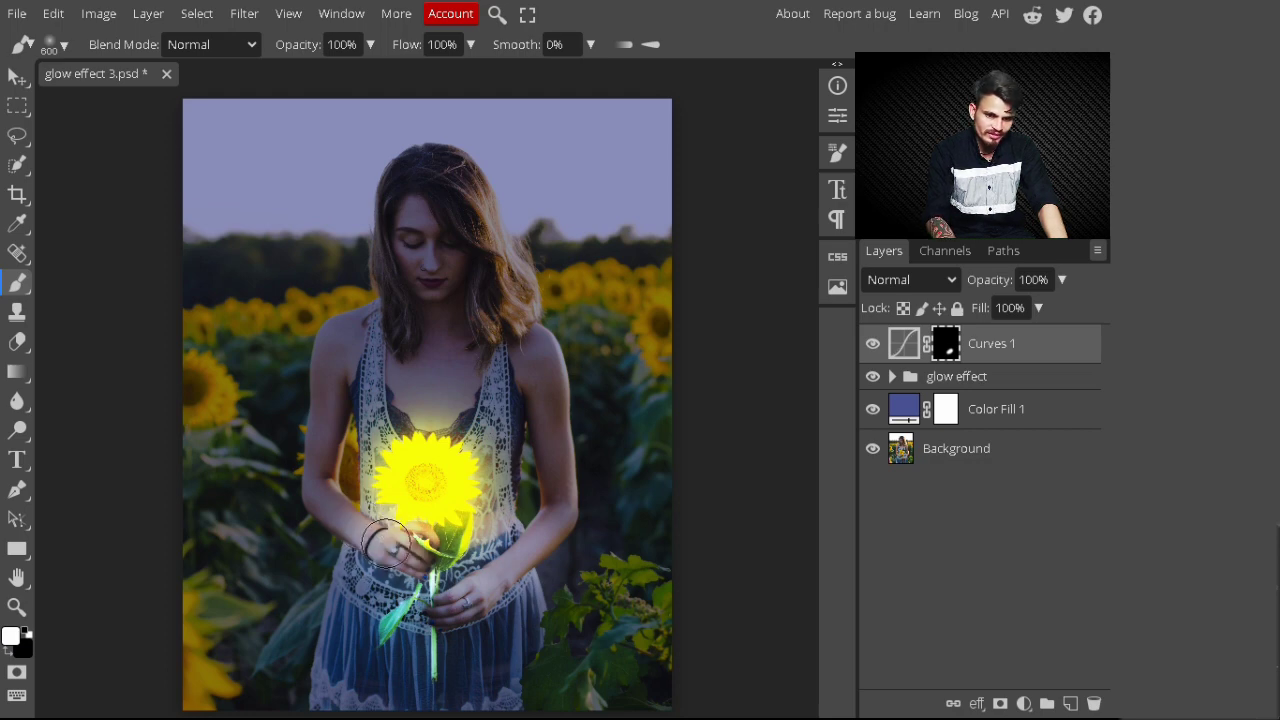
pyautogui.moveTo(387, 543)
pyautogui.mouseDown()
pyautogui.moveTo(468, 633)
pyautogui.moveTo(395, 605)
pyautogui.mouseUp()
pyautogui.press('[')
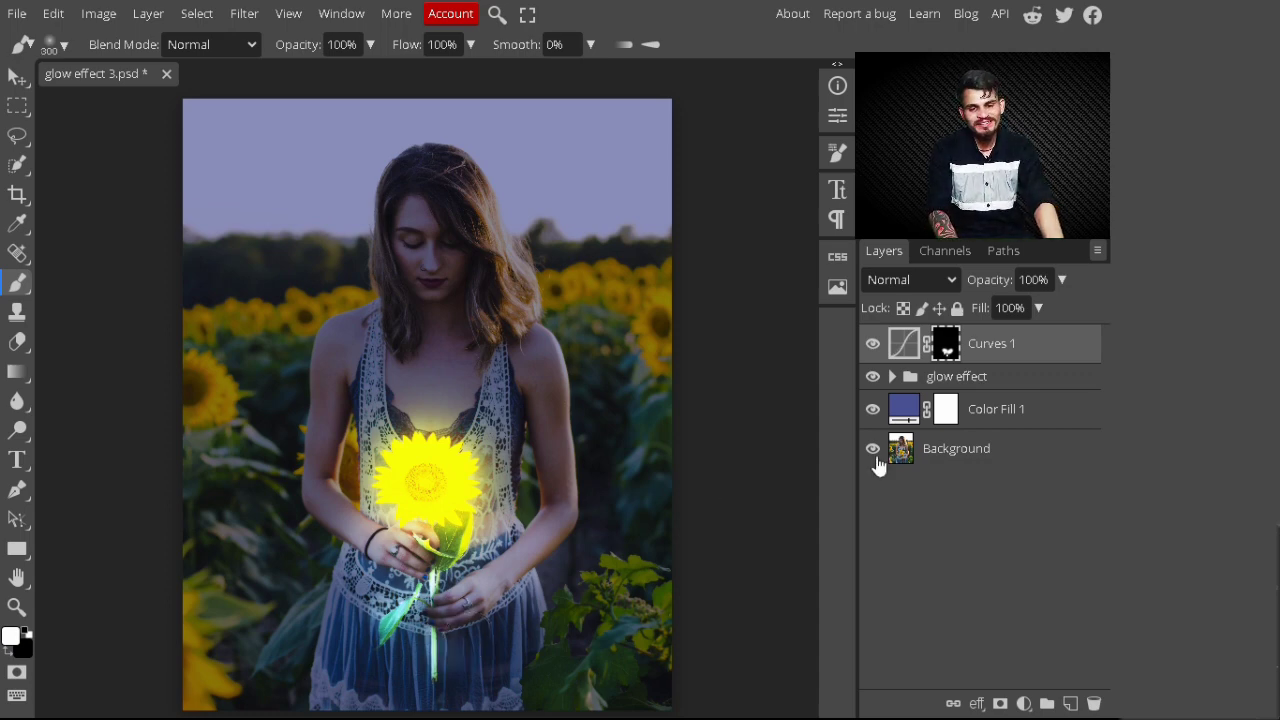
pyautogui.keyDown('alt'); pyautogui.click(873, 449); pyautogui.keyUp('alt')
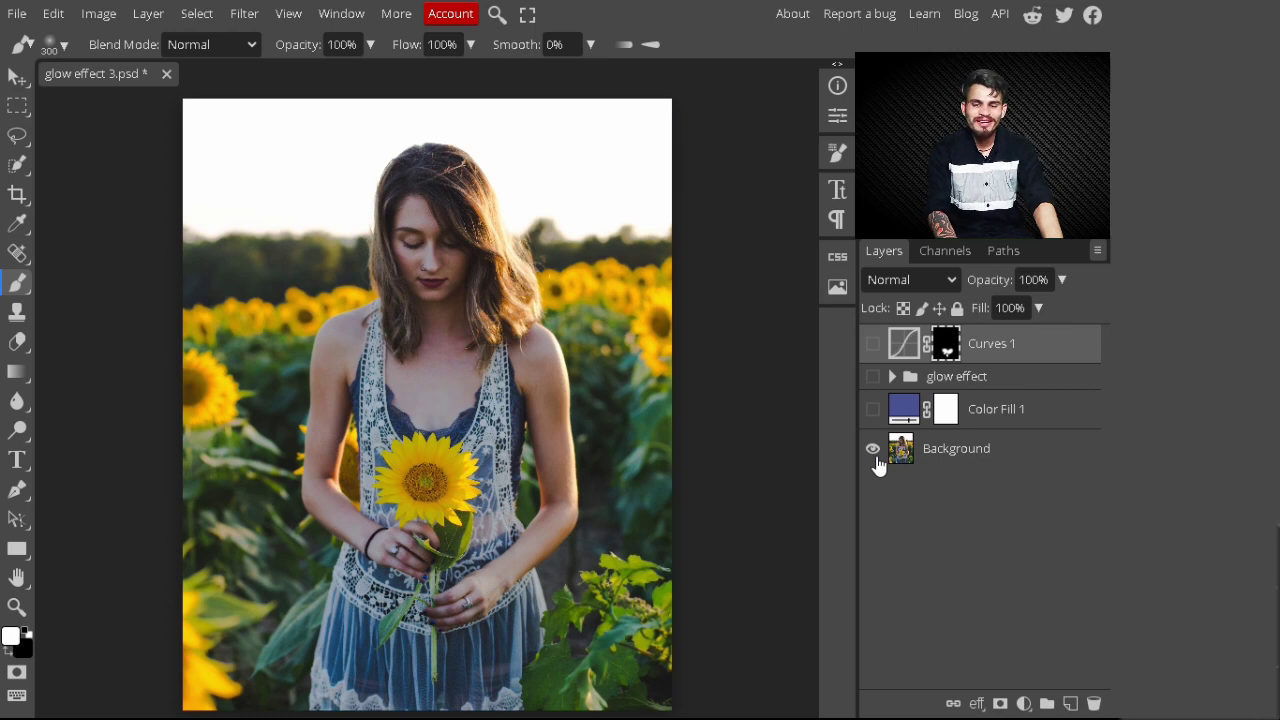
pyautogui.keyDown('alt'); pyautogui.click(873, 449); pyautogui.keyUp('alt')
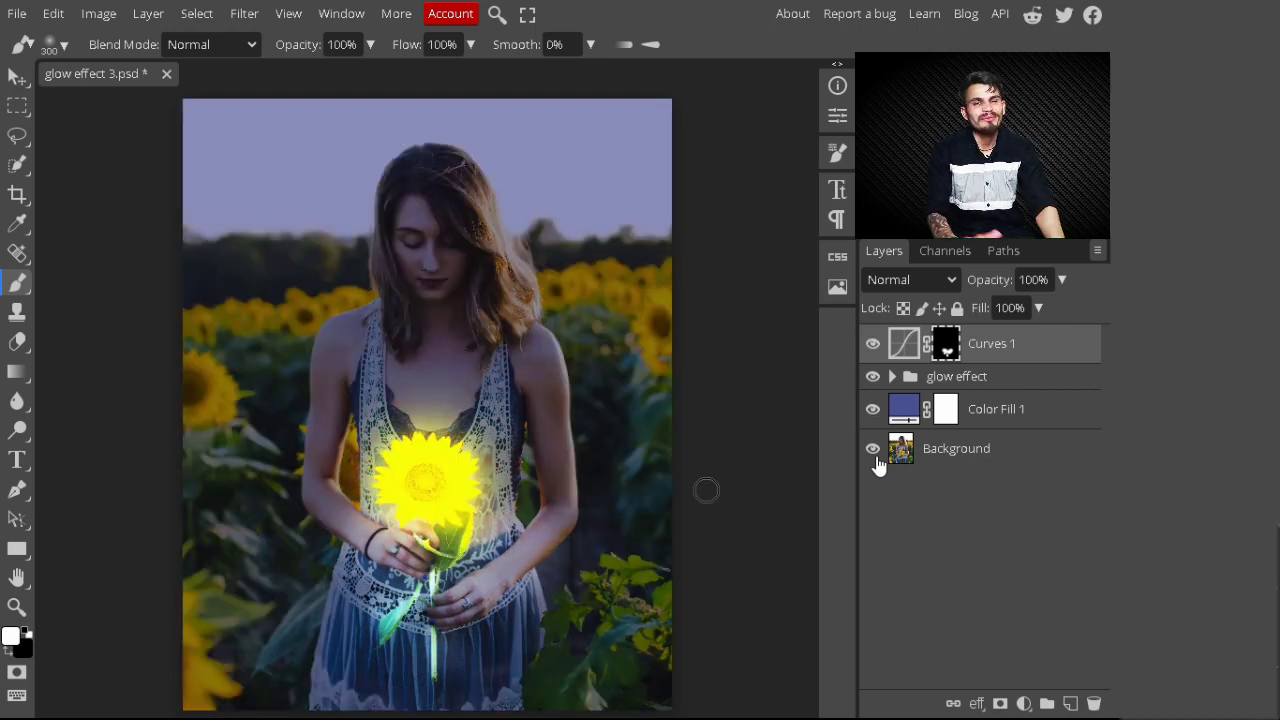